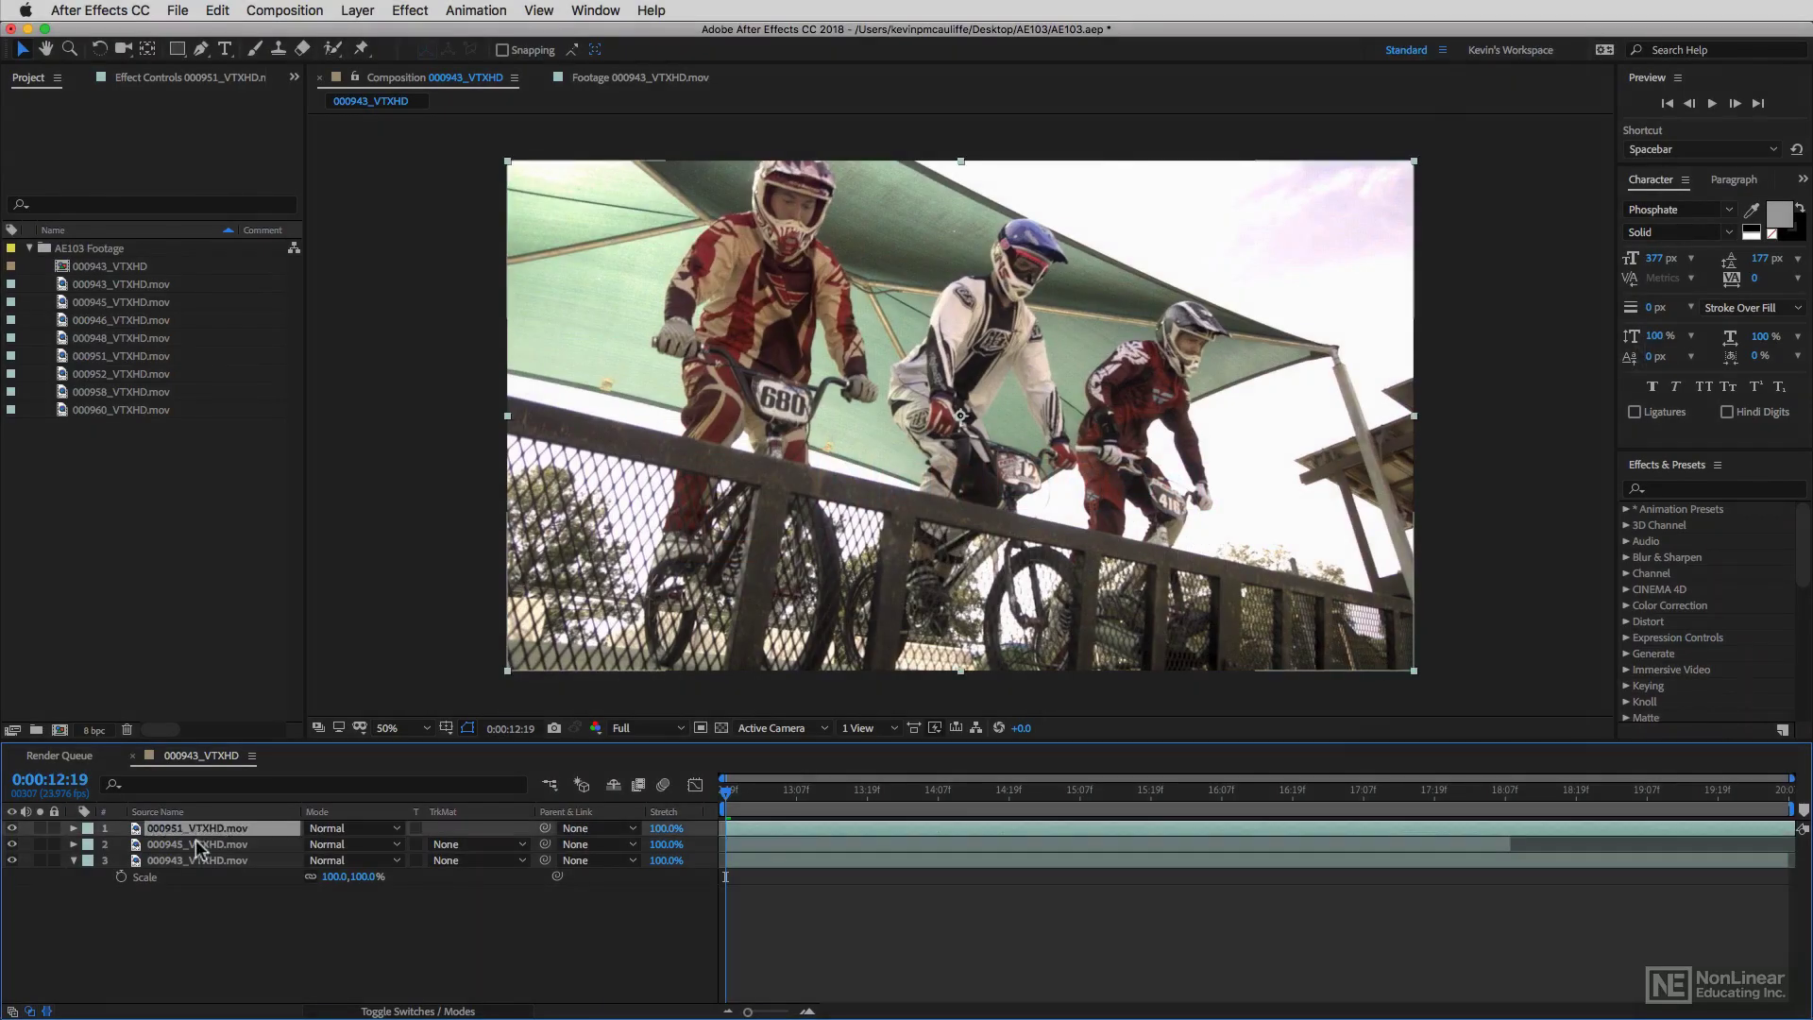
Step: Delete clips 000951 and 000945, then move the time to 0:00:15:03 with the riders mid-jump
left_click(197, 845, "shift")
key("Delete")
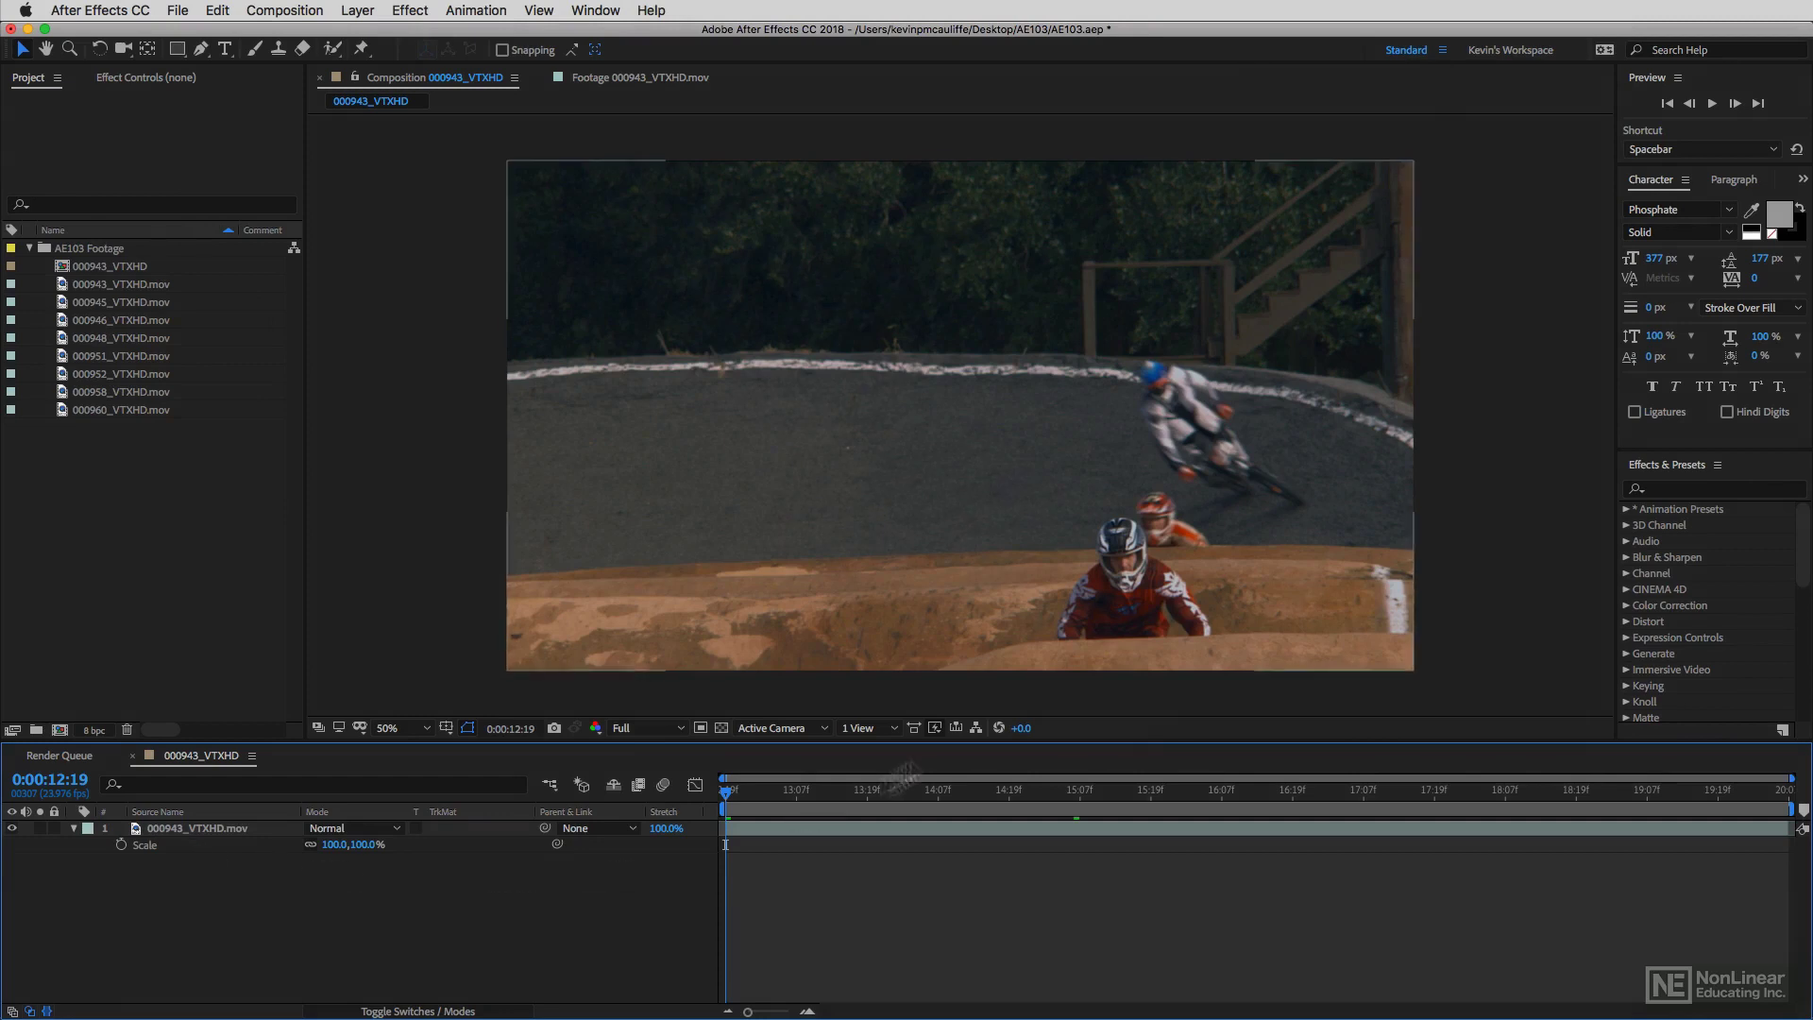
left_click_drag(956, 790, 1059, 798)
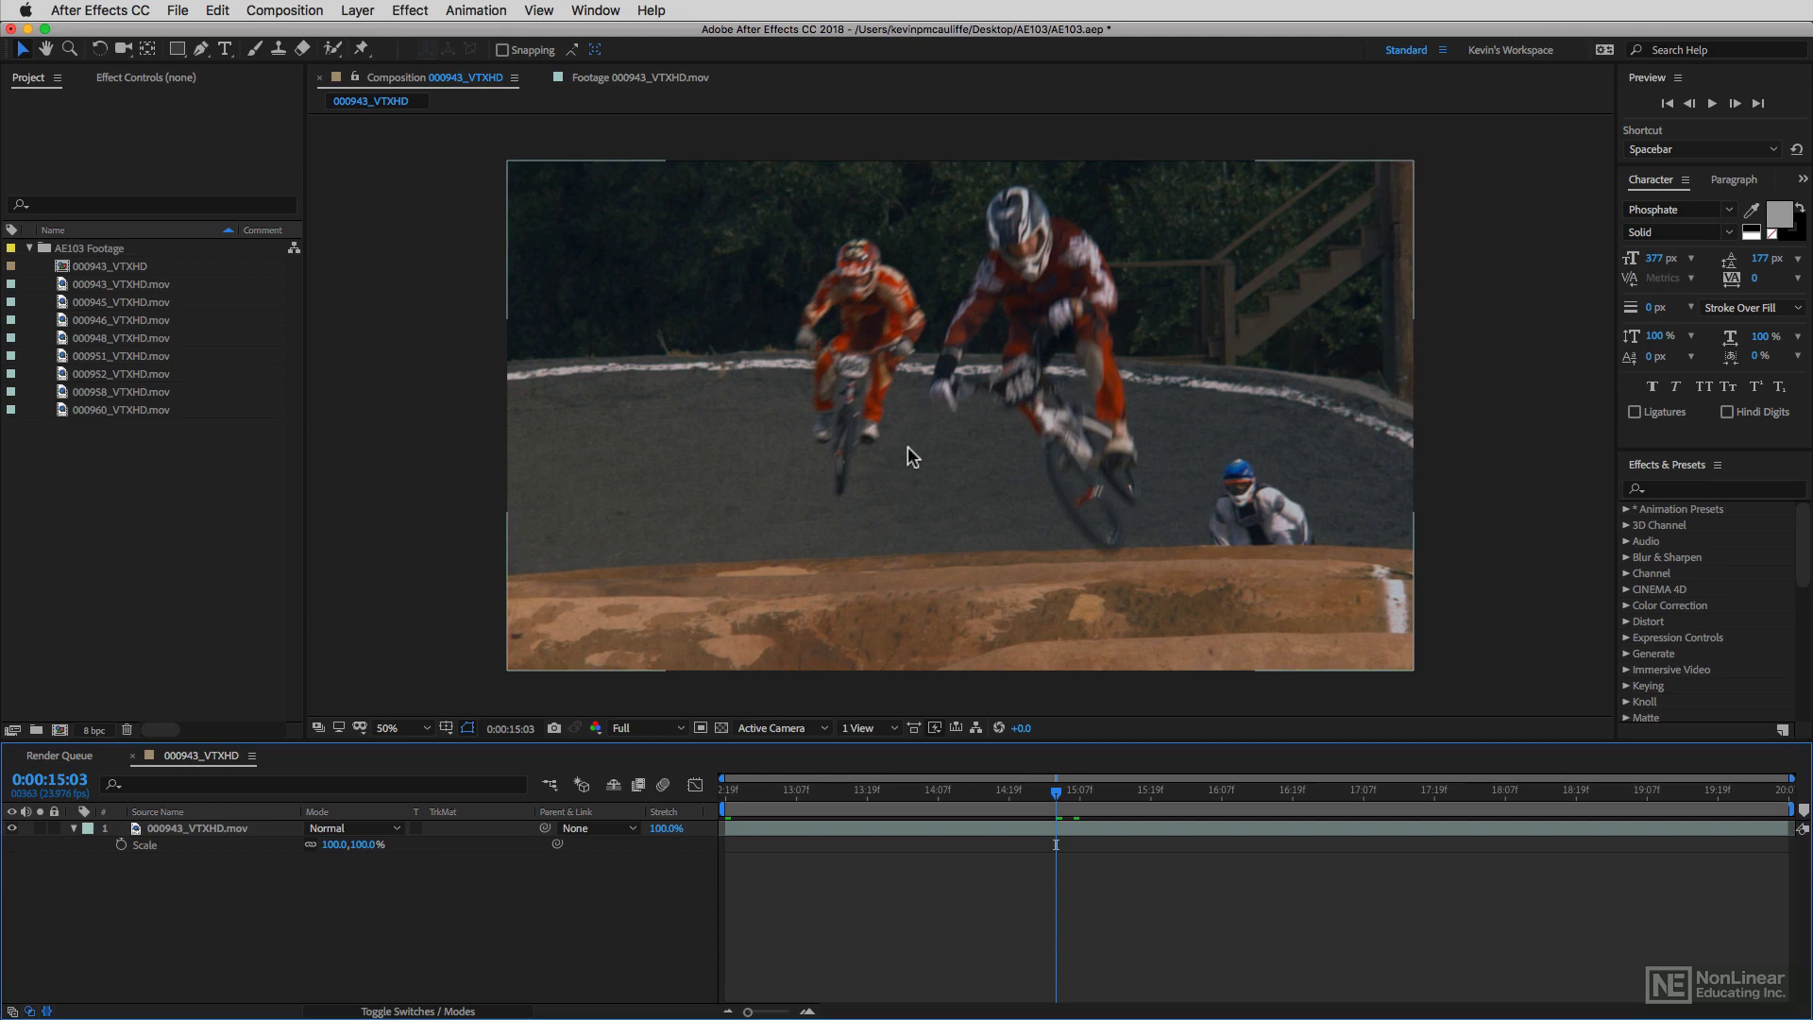
left_click(176, 52)
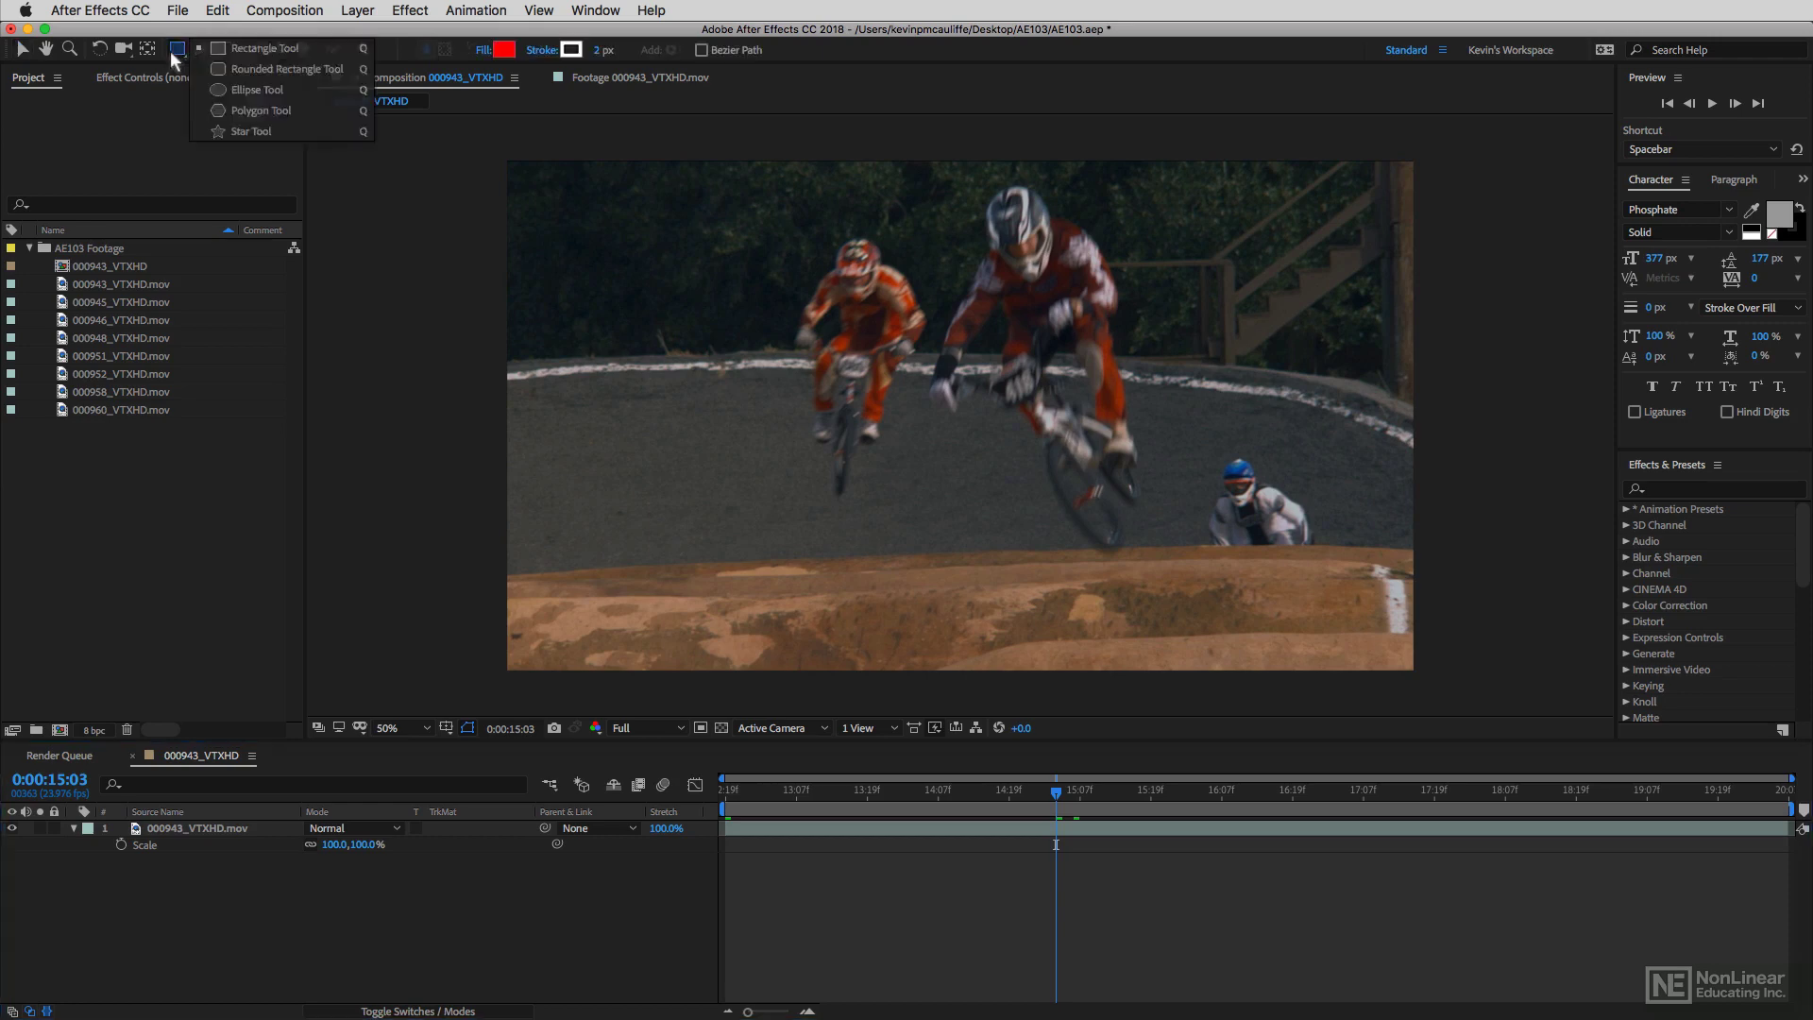
left_click(177, 52)
left_click(252, 130)
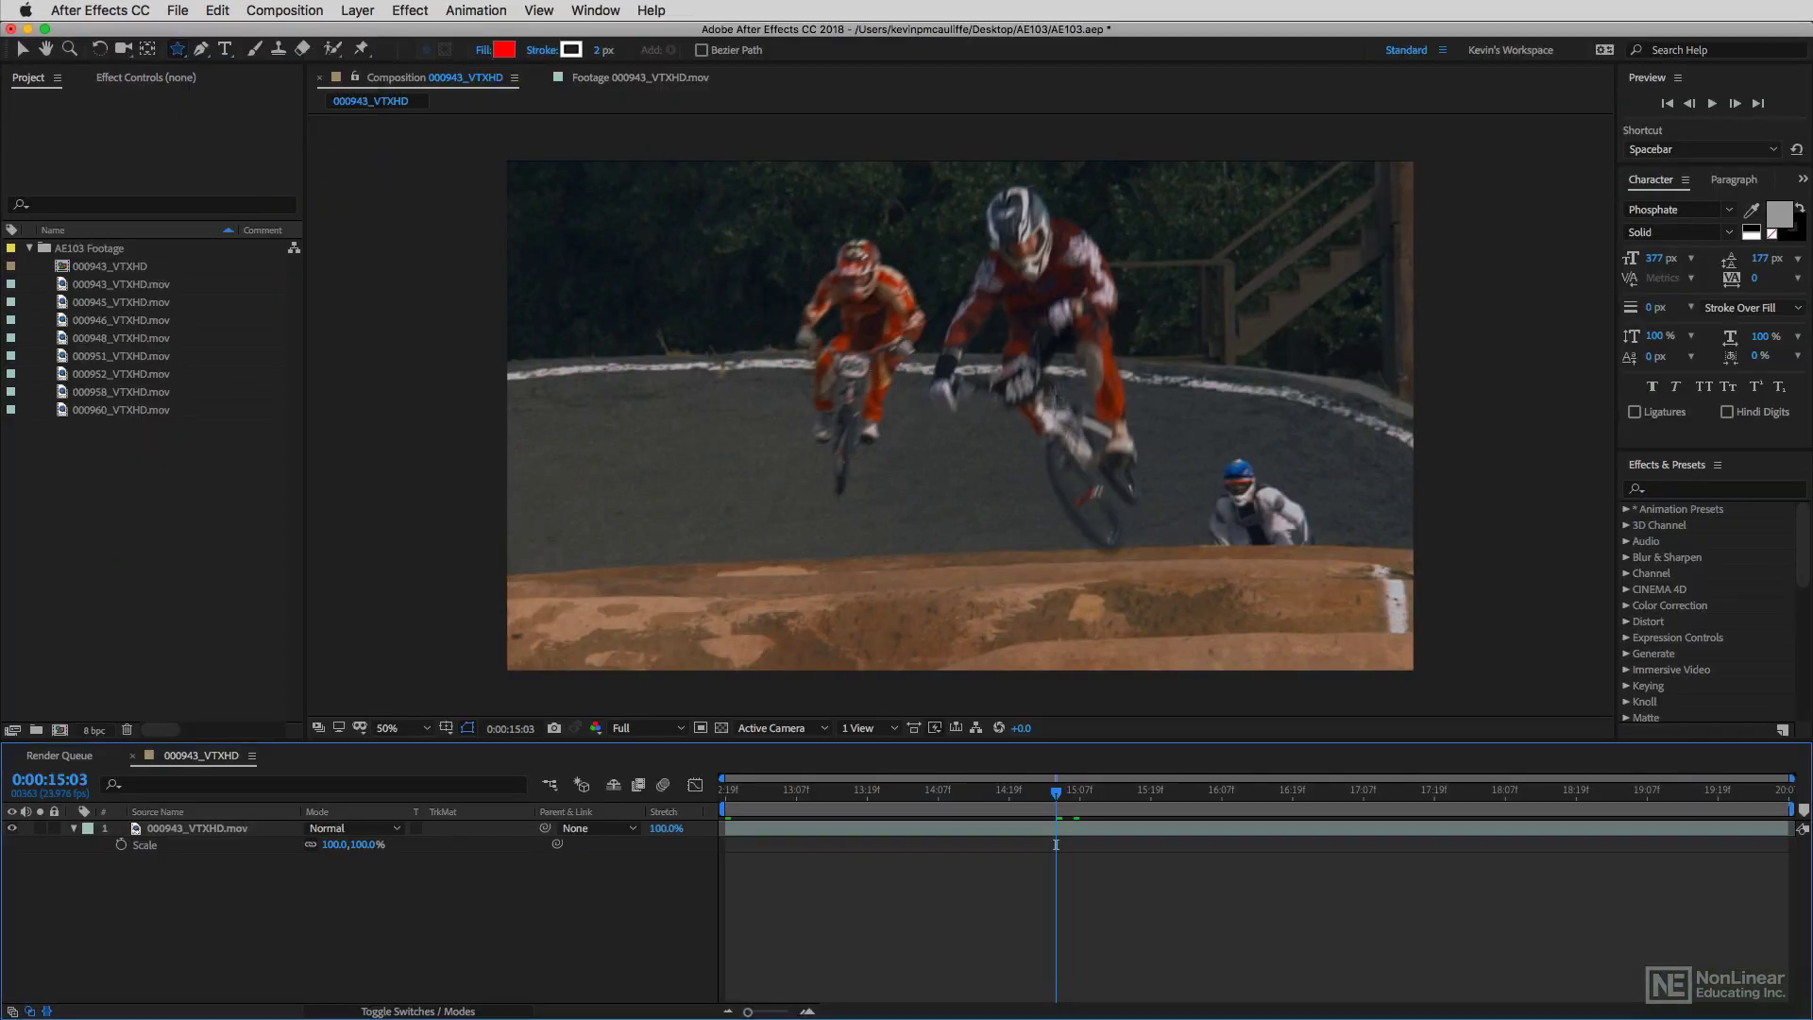
left_click_drag(951, 455, 1163, 370)
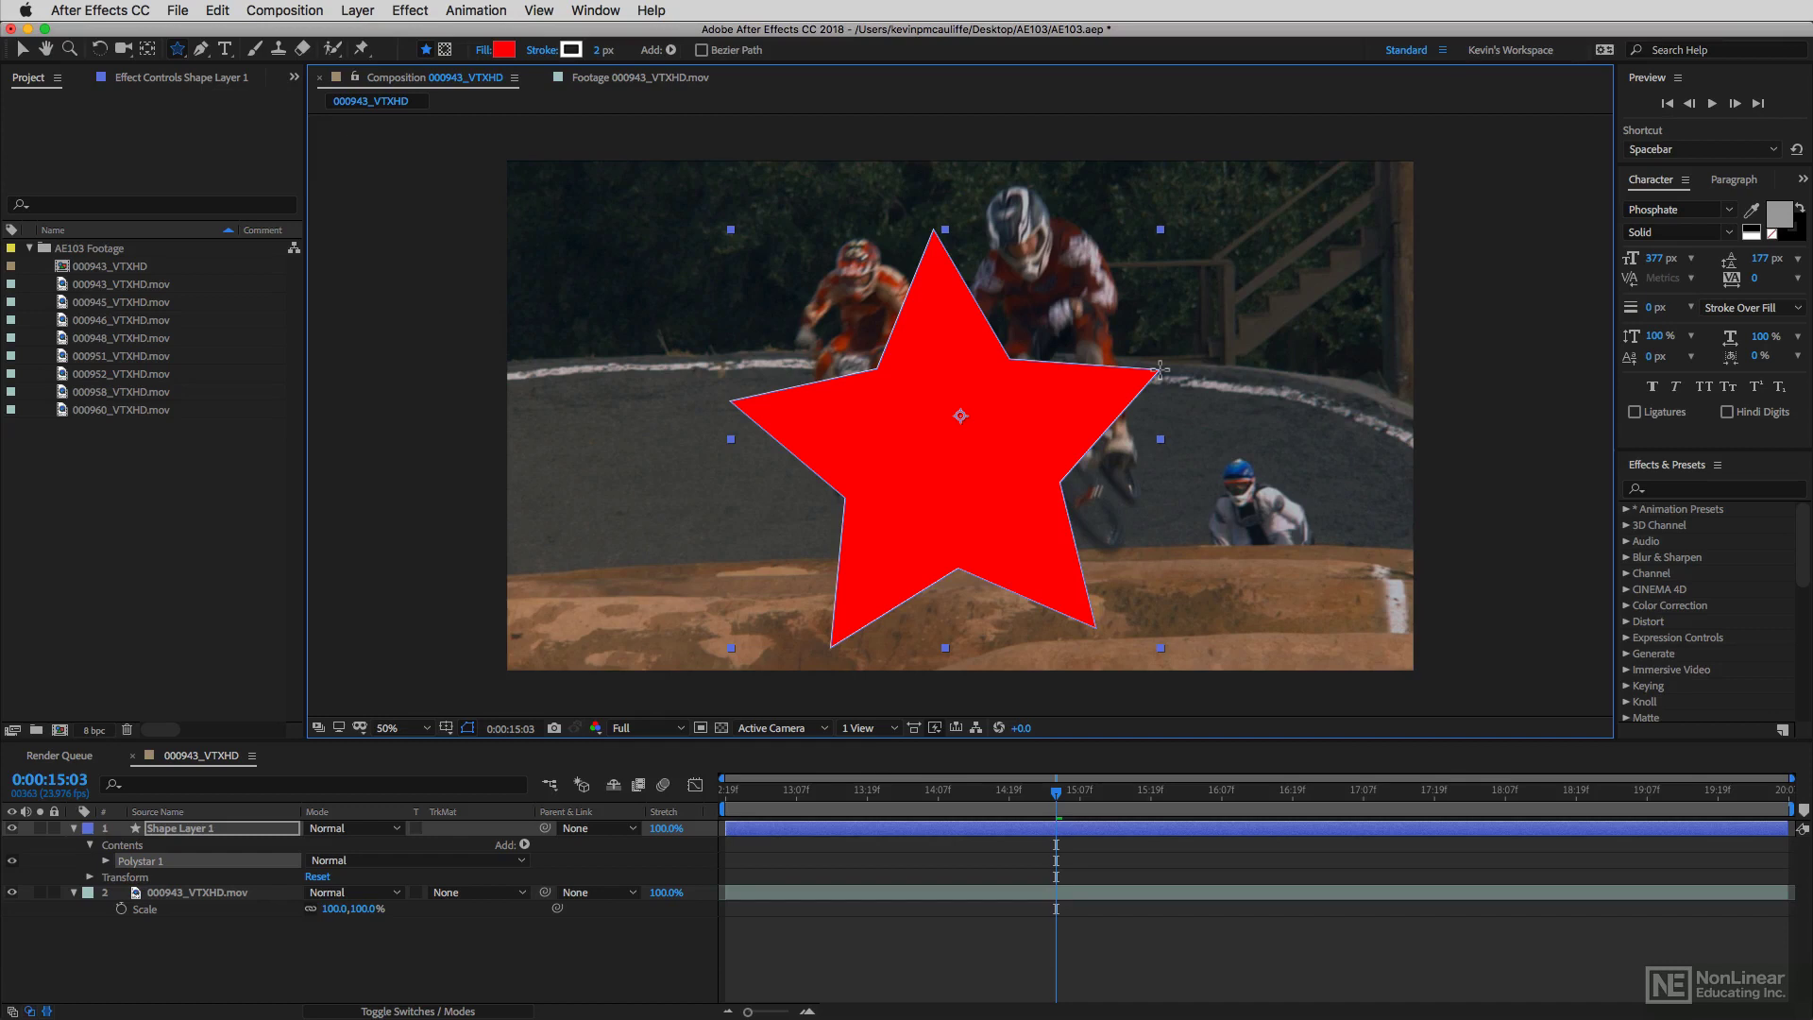
key("Delete")
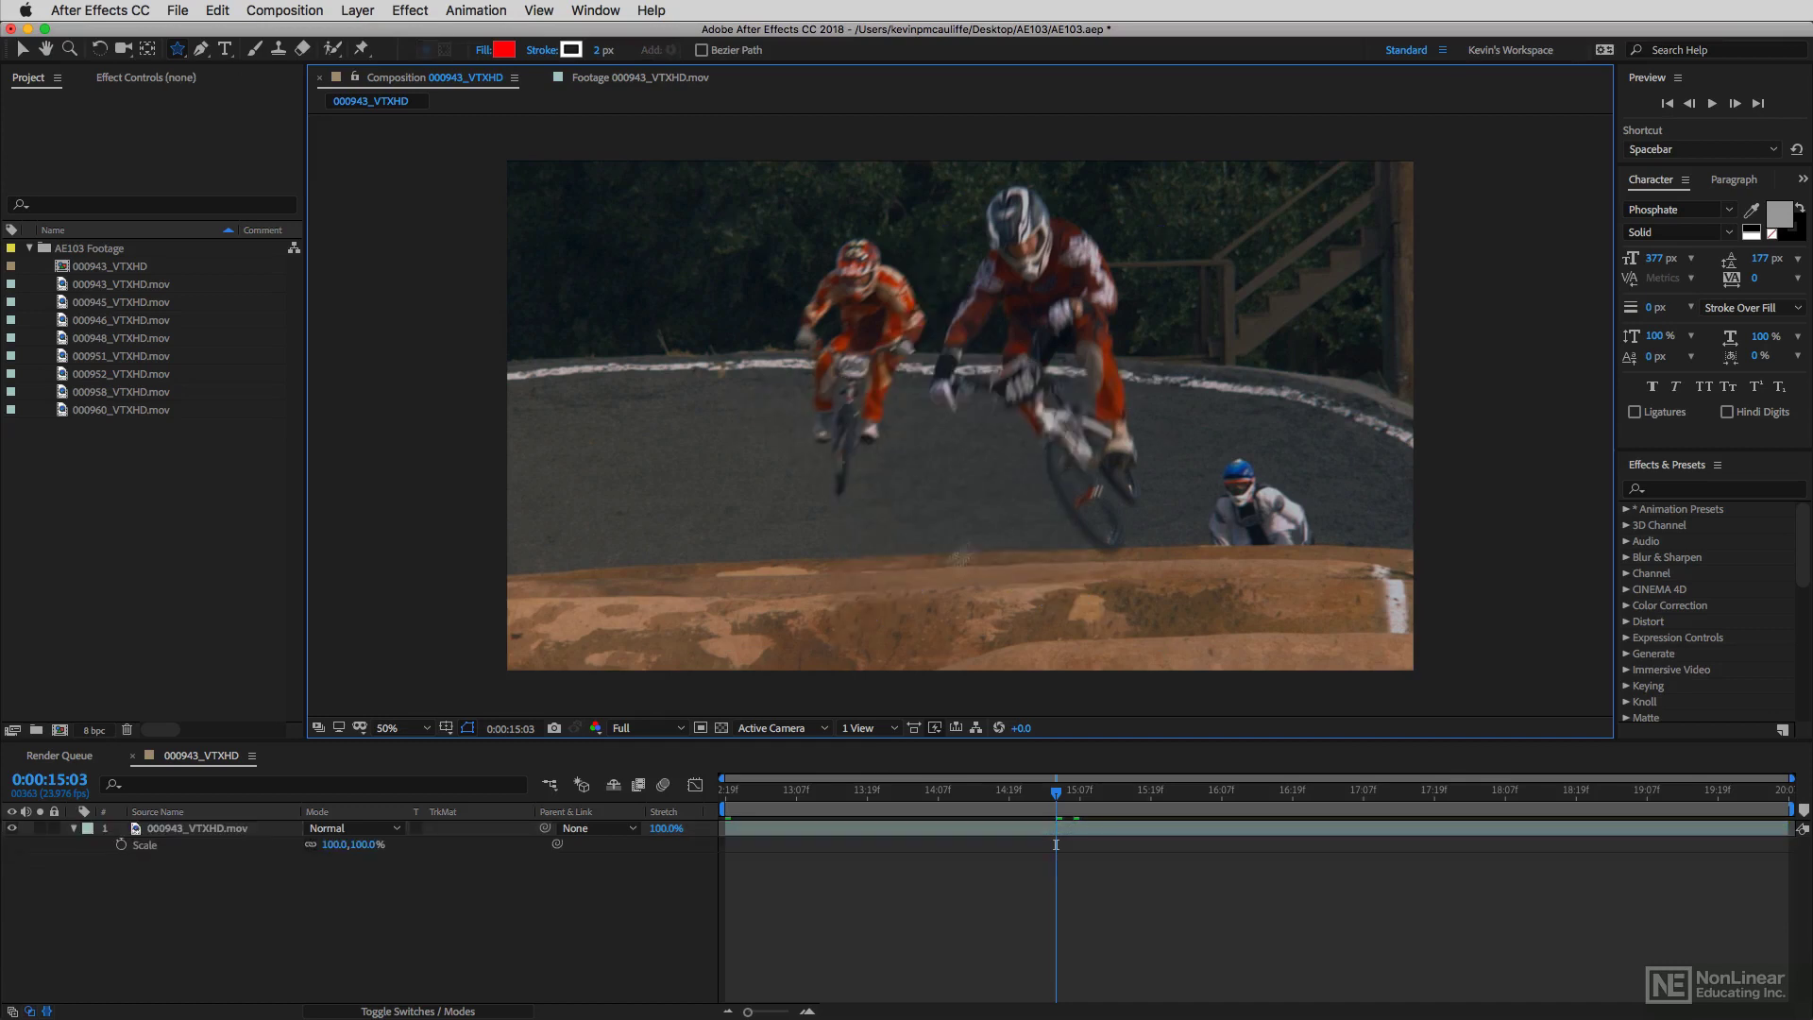
Step: Draw a star-shaped Mask 1 on the 000943_VTXHD.mov layer with the Star Tool
left_click(186, 826)
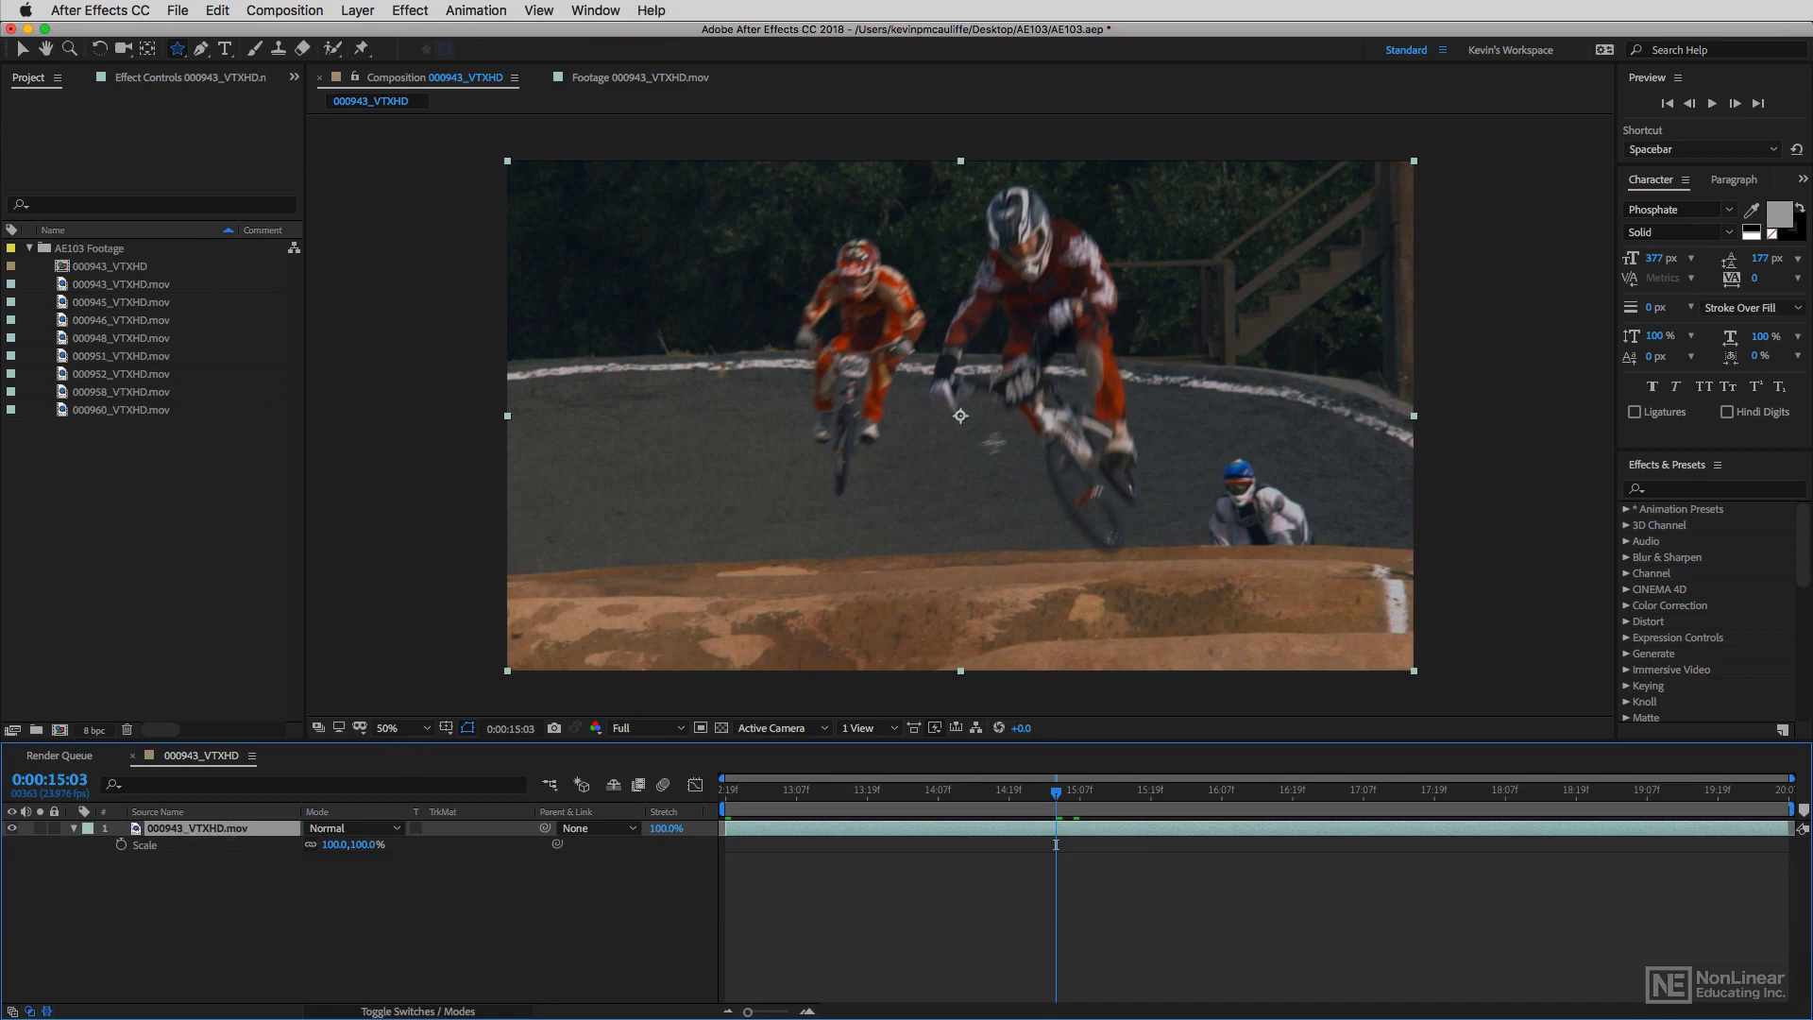
mouse_move(1003, 399)
left_mouse_down()
mouse_move(1056, 359)
mouse_move(1211, 331)
left_mouse_up()
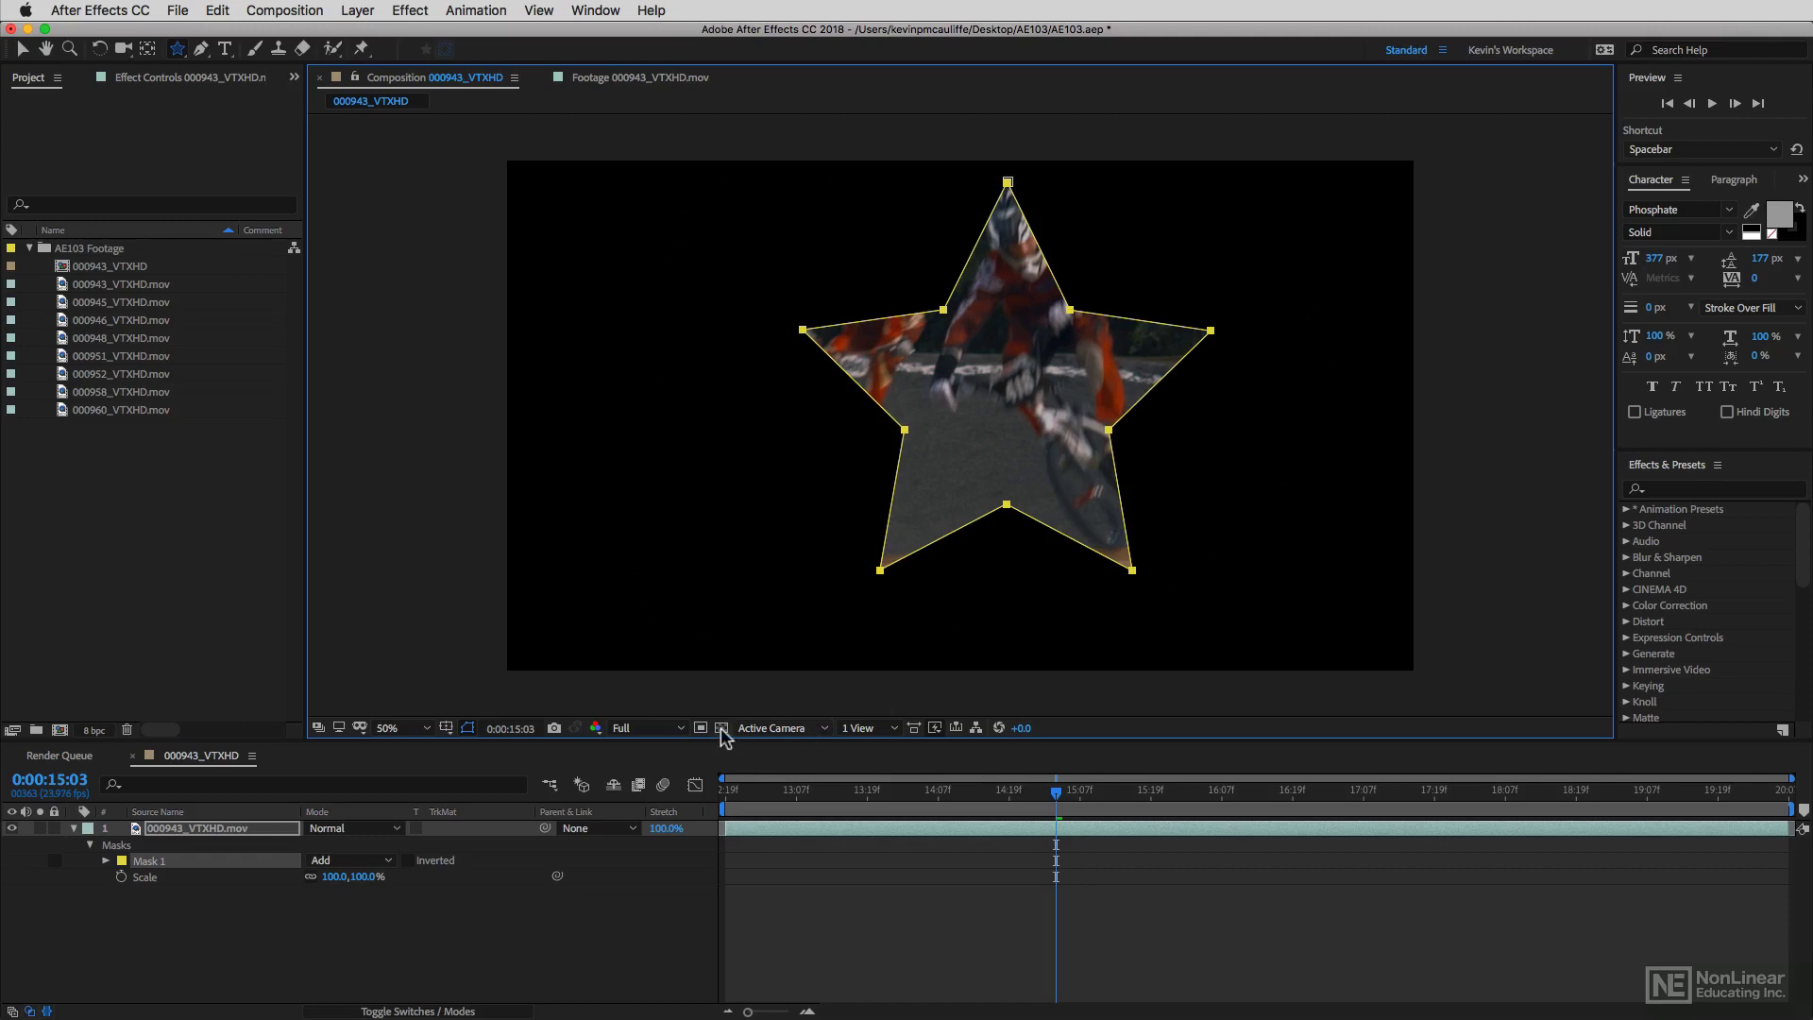
Step: Turn on the transparency grid so areas outside the star show as a checkerboard
left_click(721, 731)
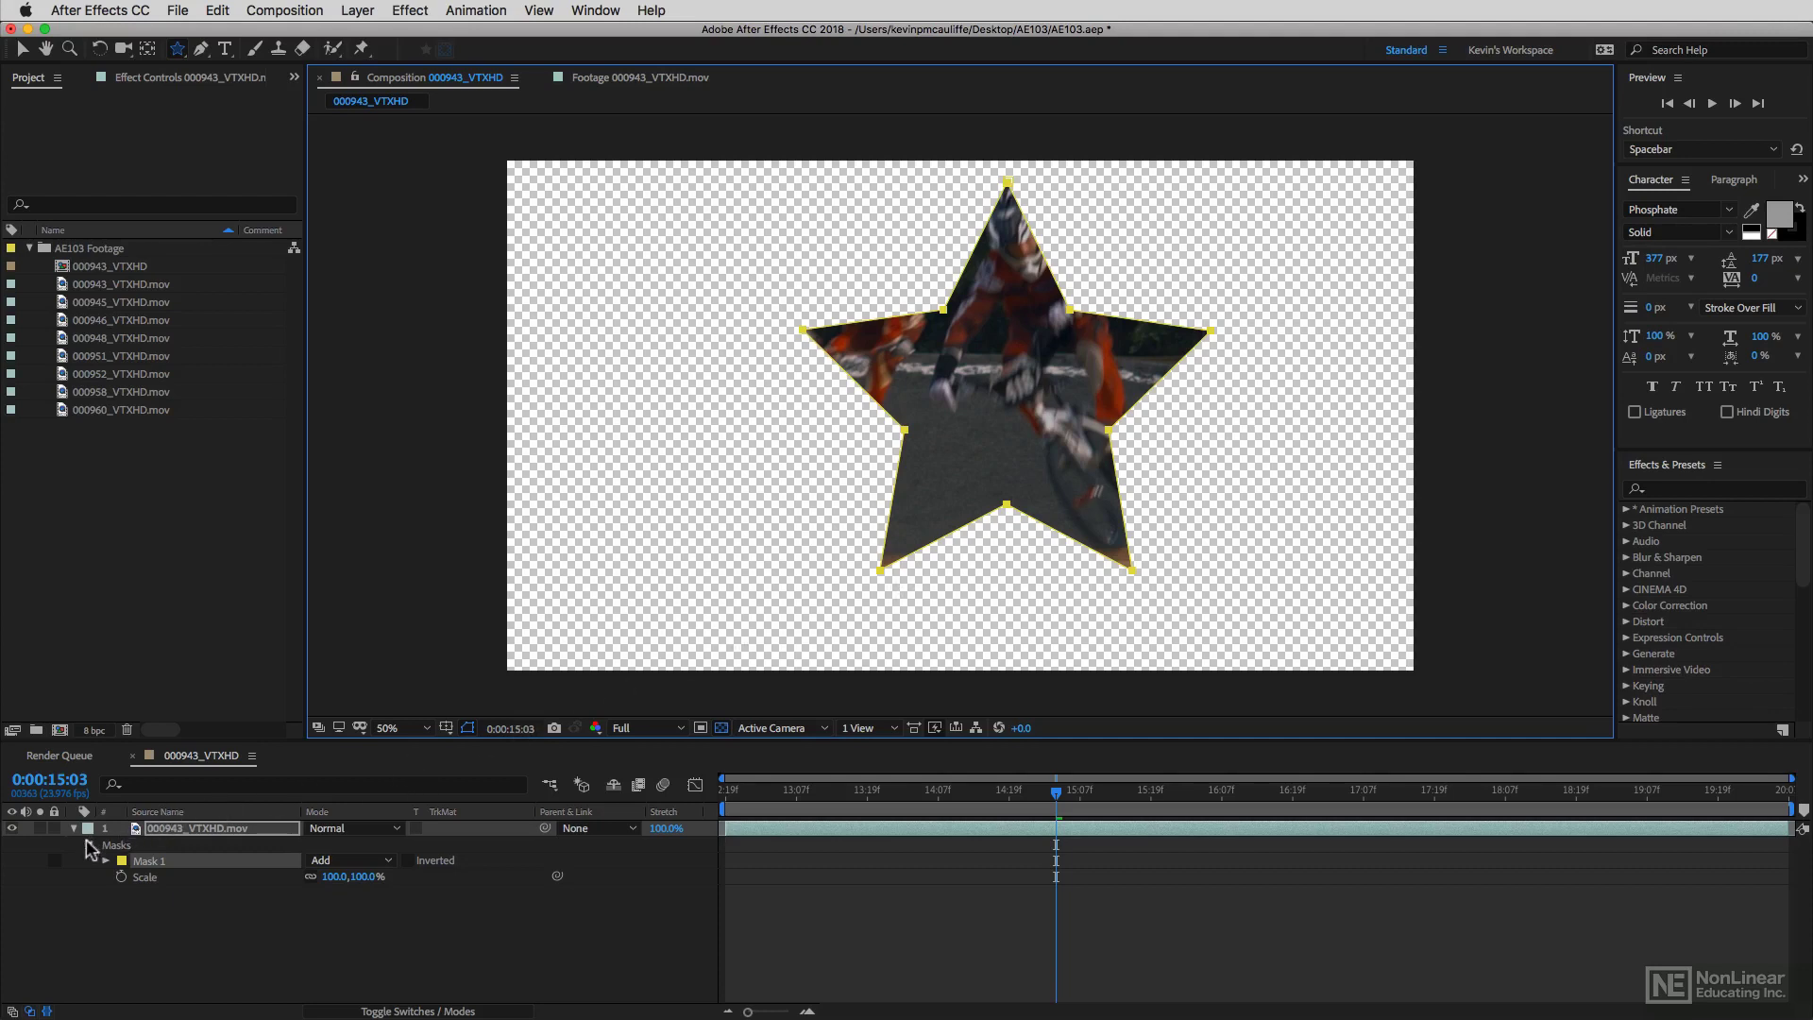
Step: Select the star's Mask Path and drag the whole star left to frame the riders mid-jump
left_click(88, 842)
left_click(72, 826)
left_click(185, 828)
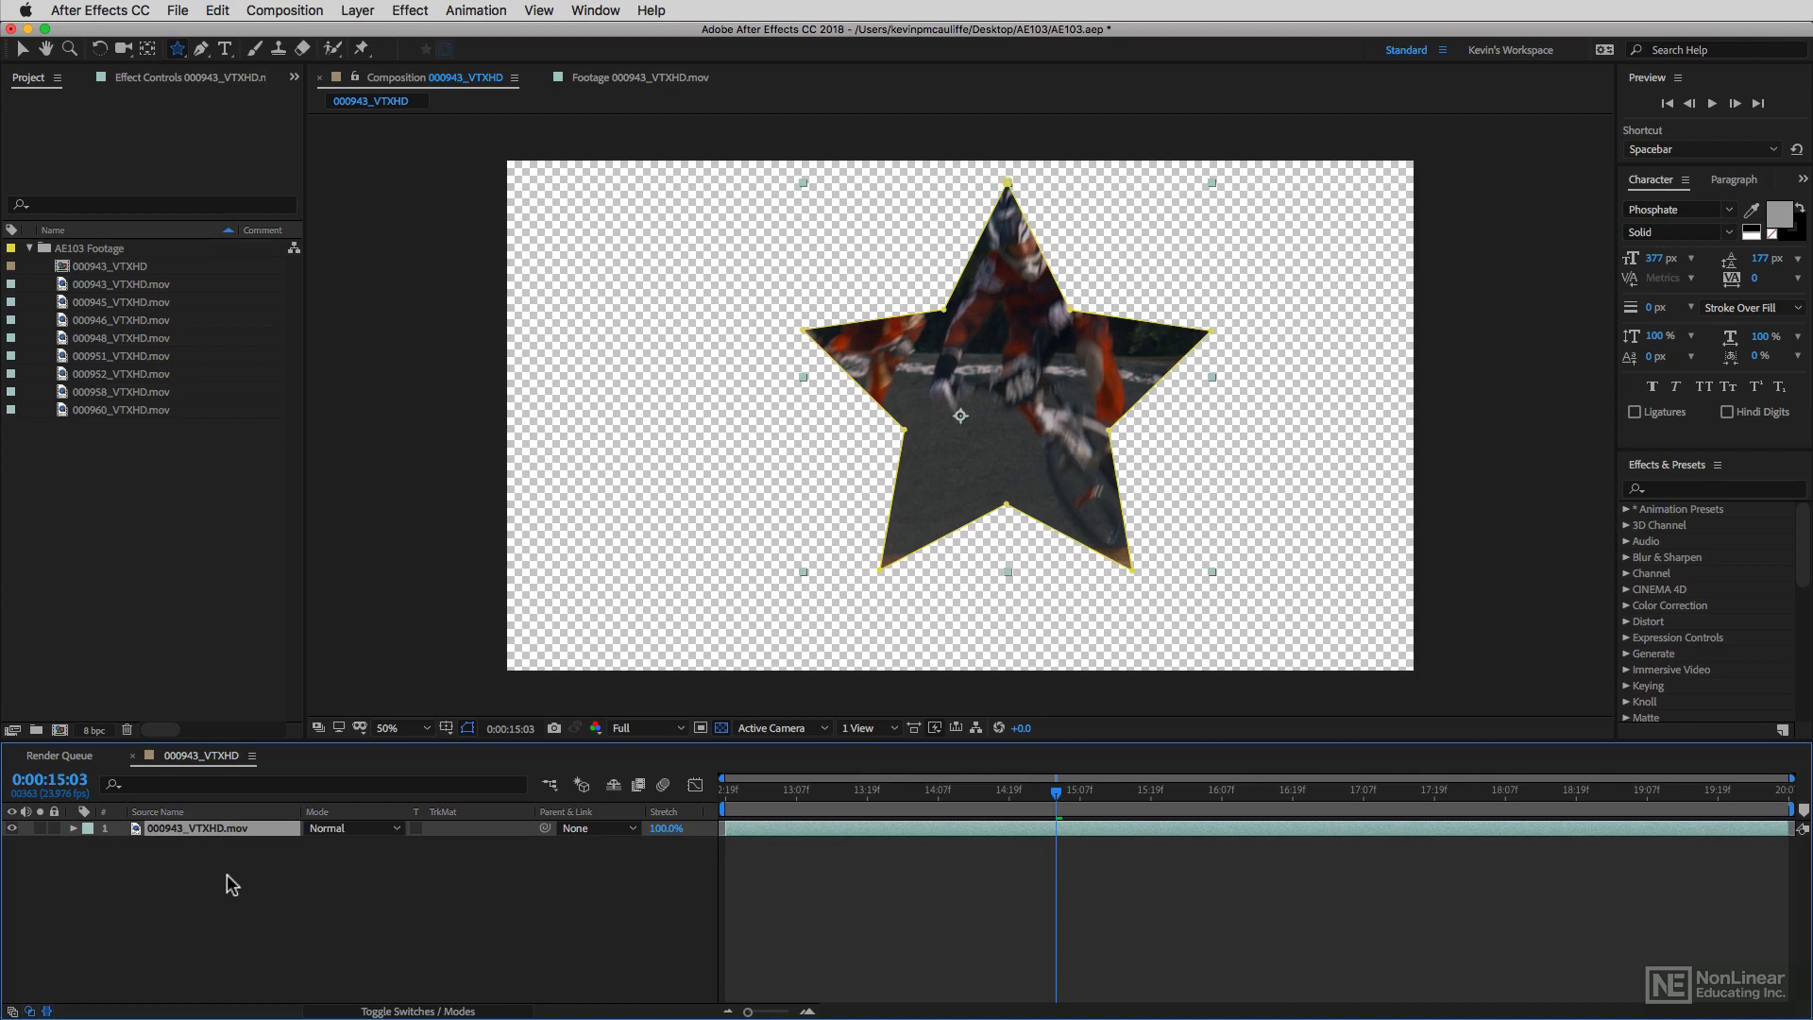
key("m")
left_click(175, 861)
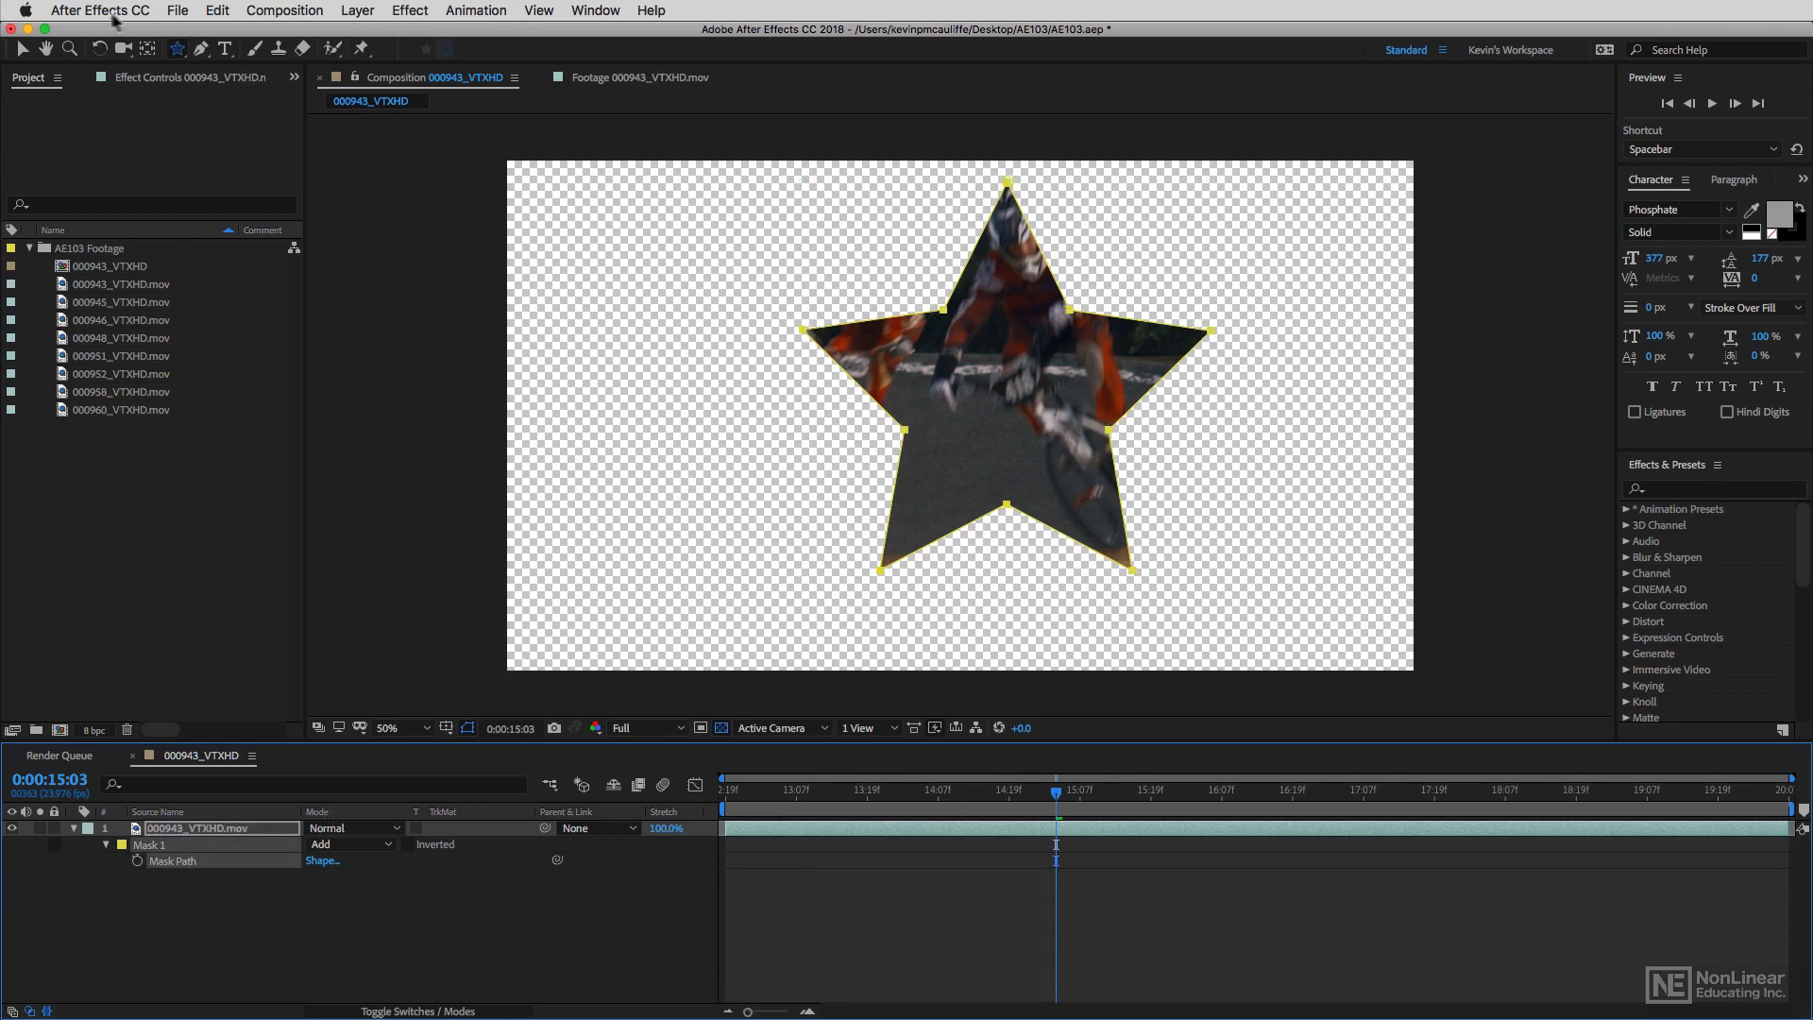
left_click(22, 50)
left_click_drag(1009, 190, 856, 189)
left_click(935, 180)
key("super+z")
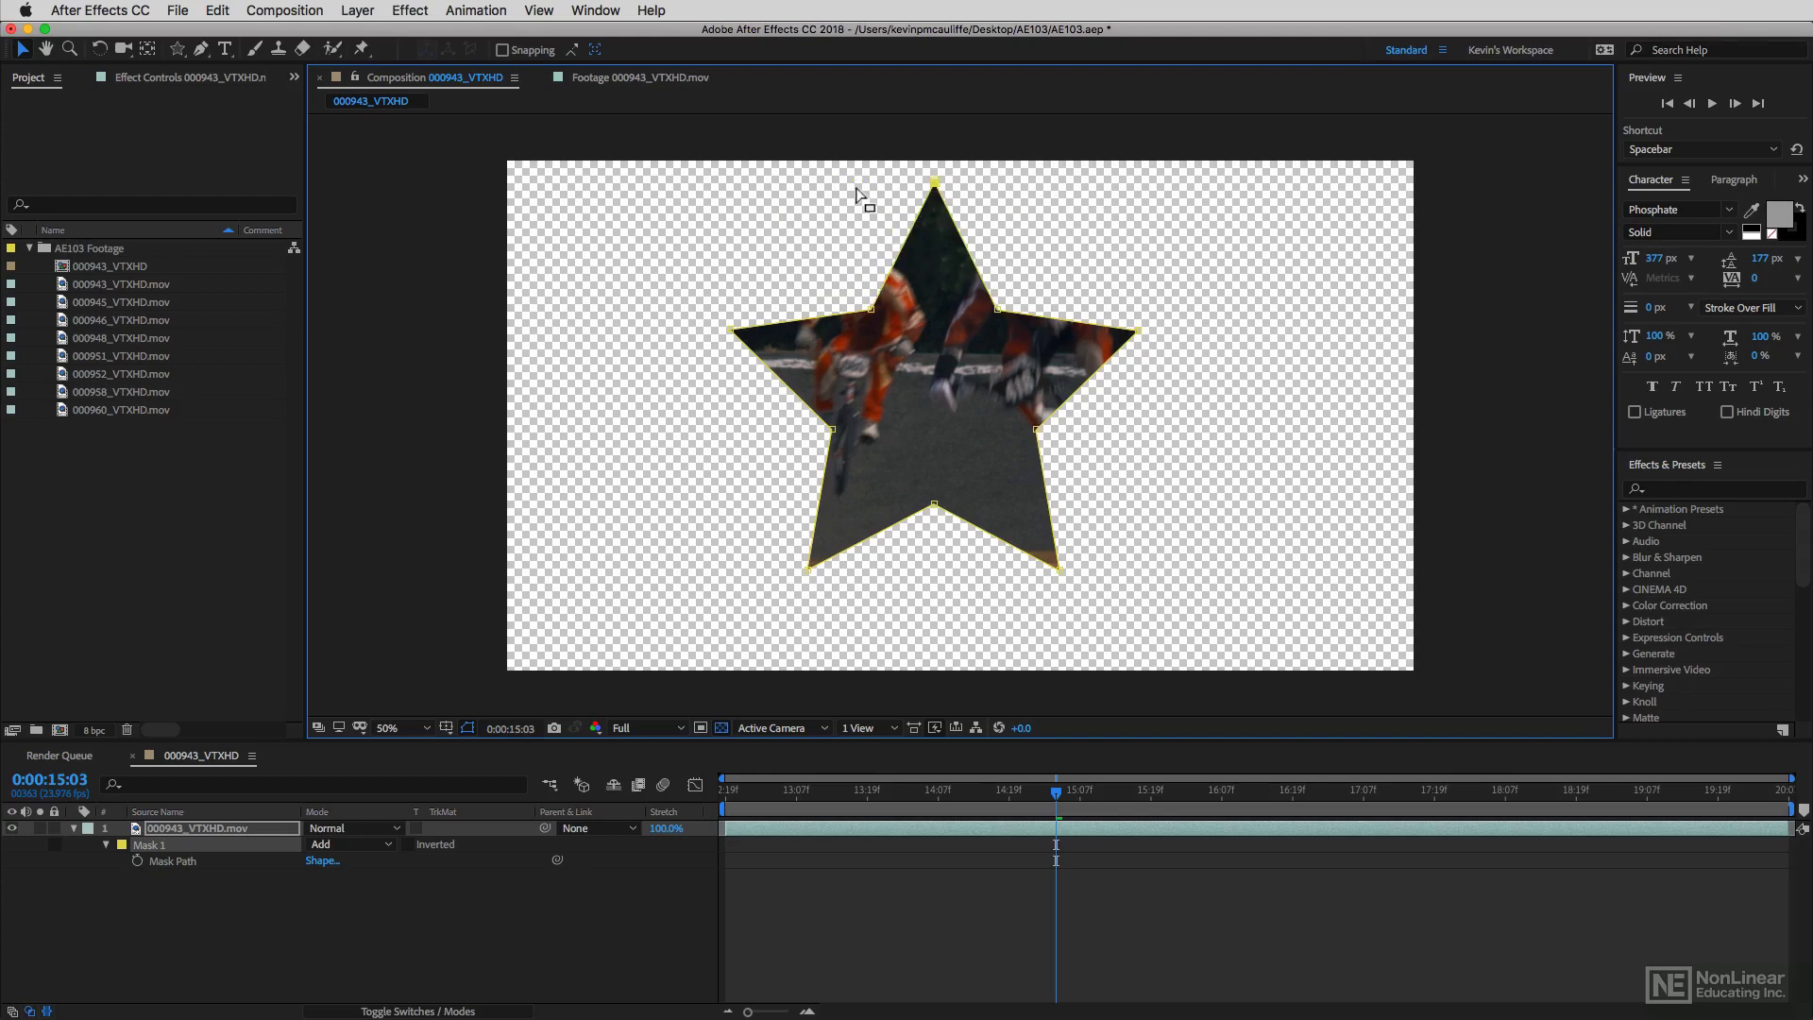
Step: Feather the star mask to 74 pixels, then delete Mask 1
left_click(213, 832)
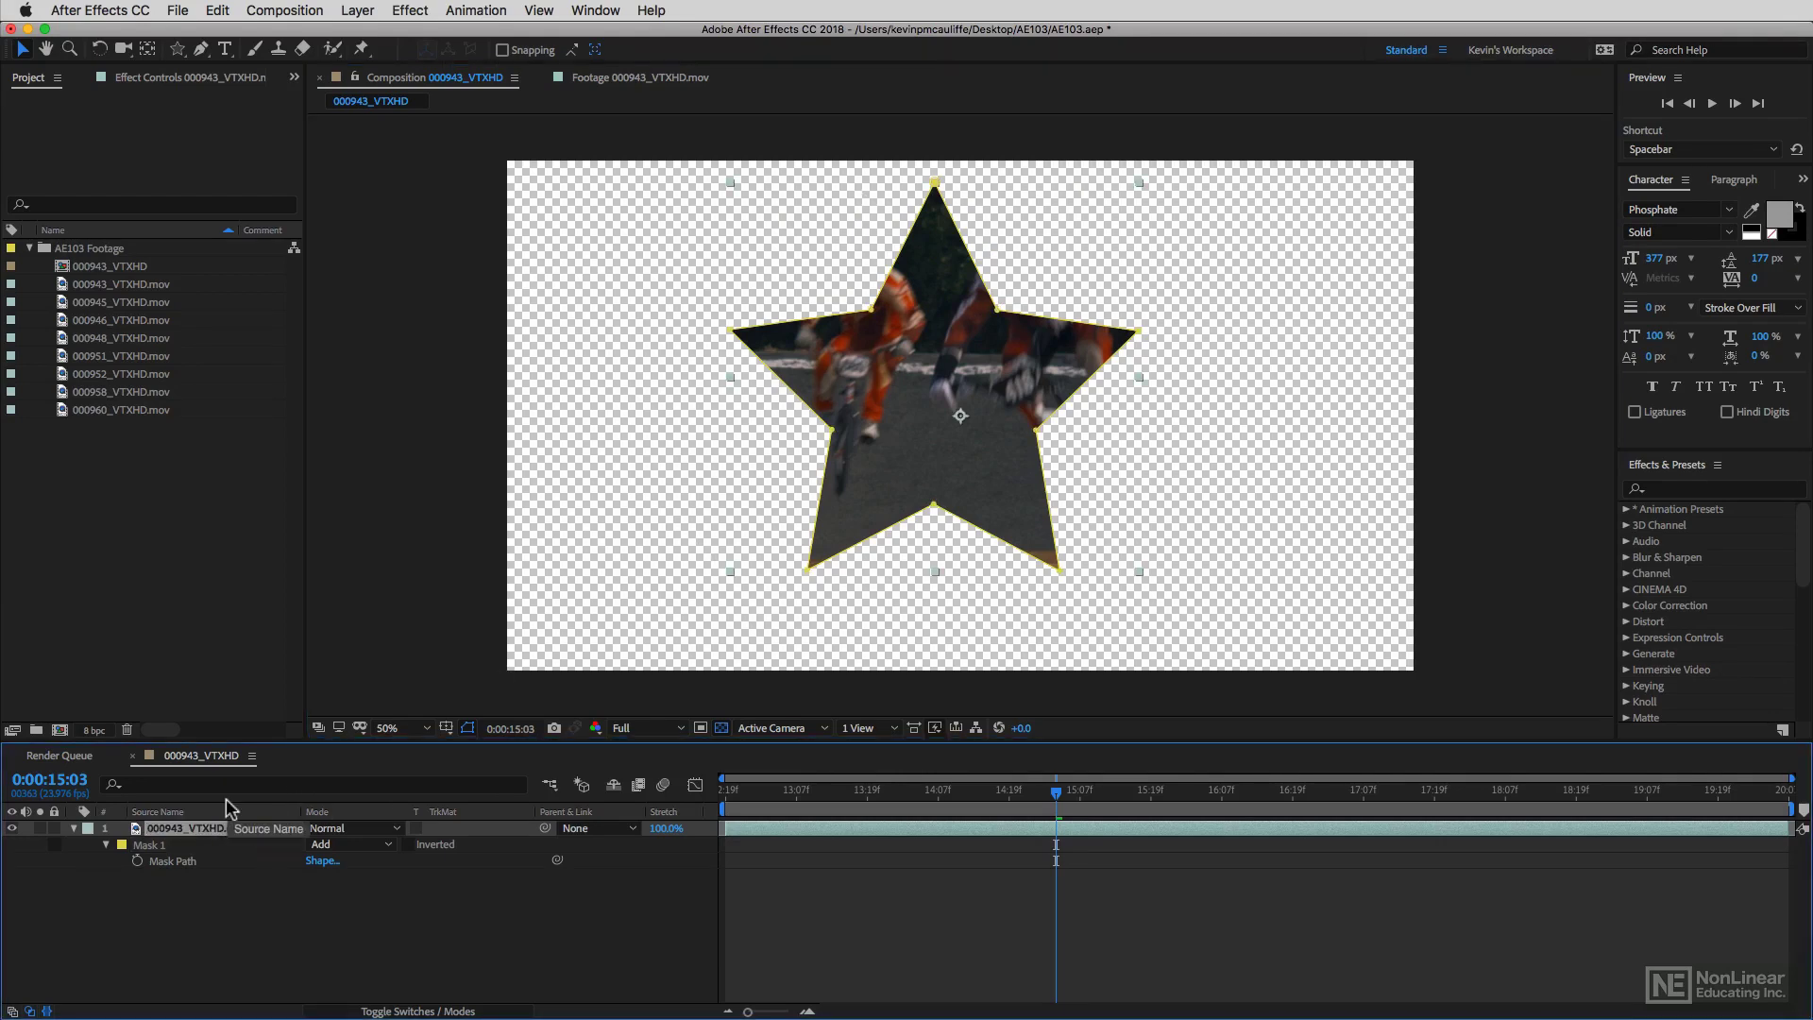
key("f")
left_click_drag(331, 860, 390, 854)
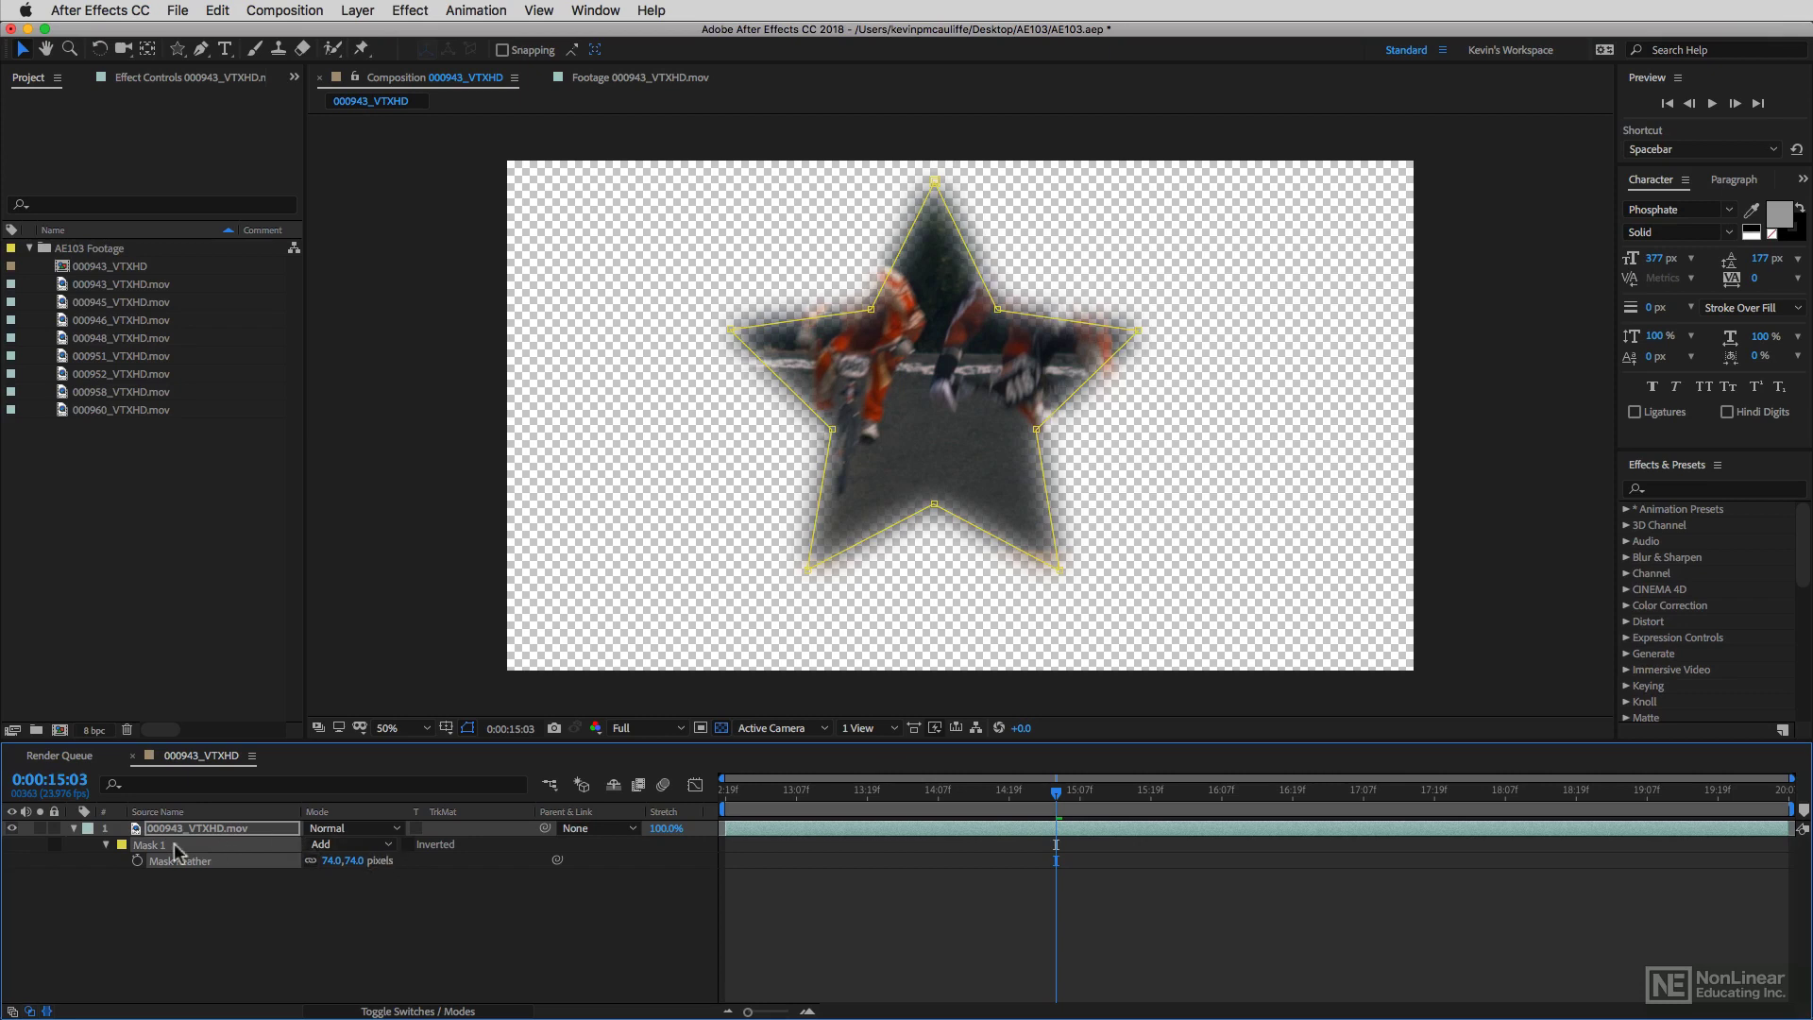
key("Delete")
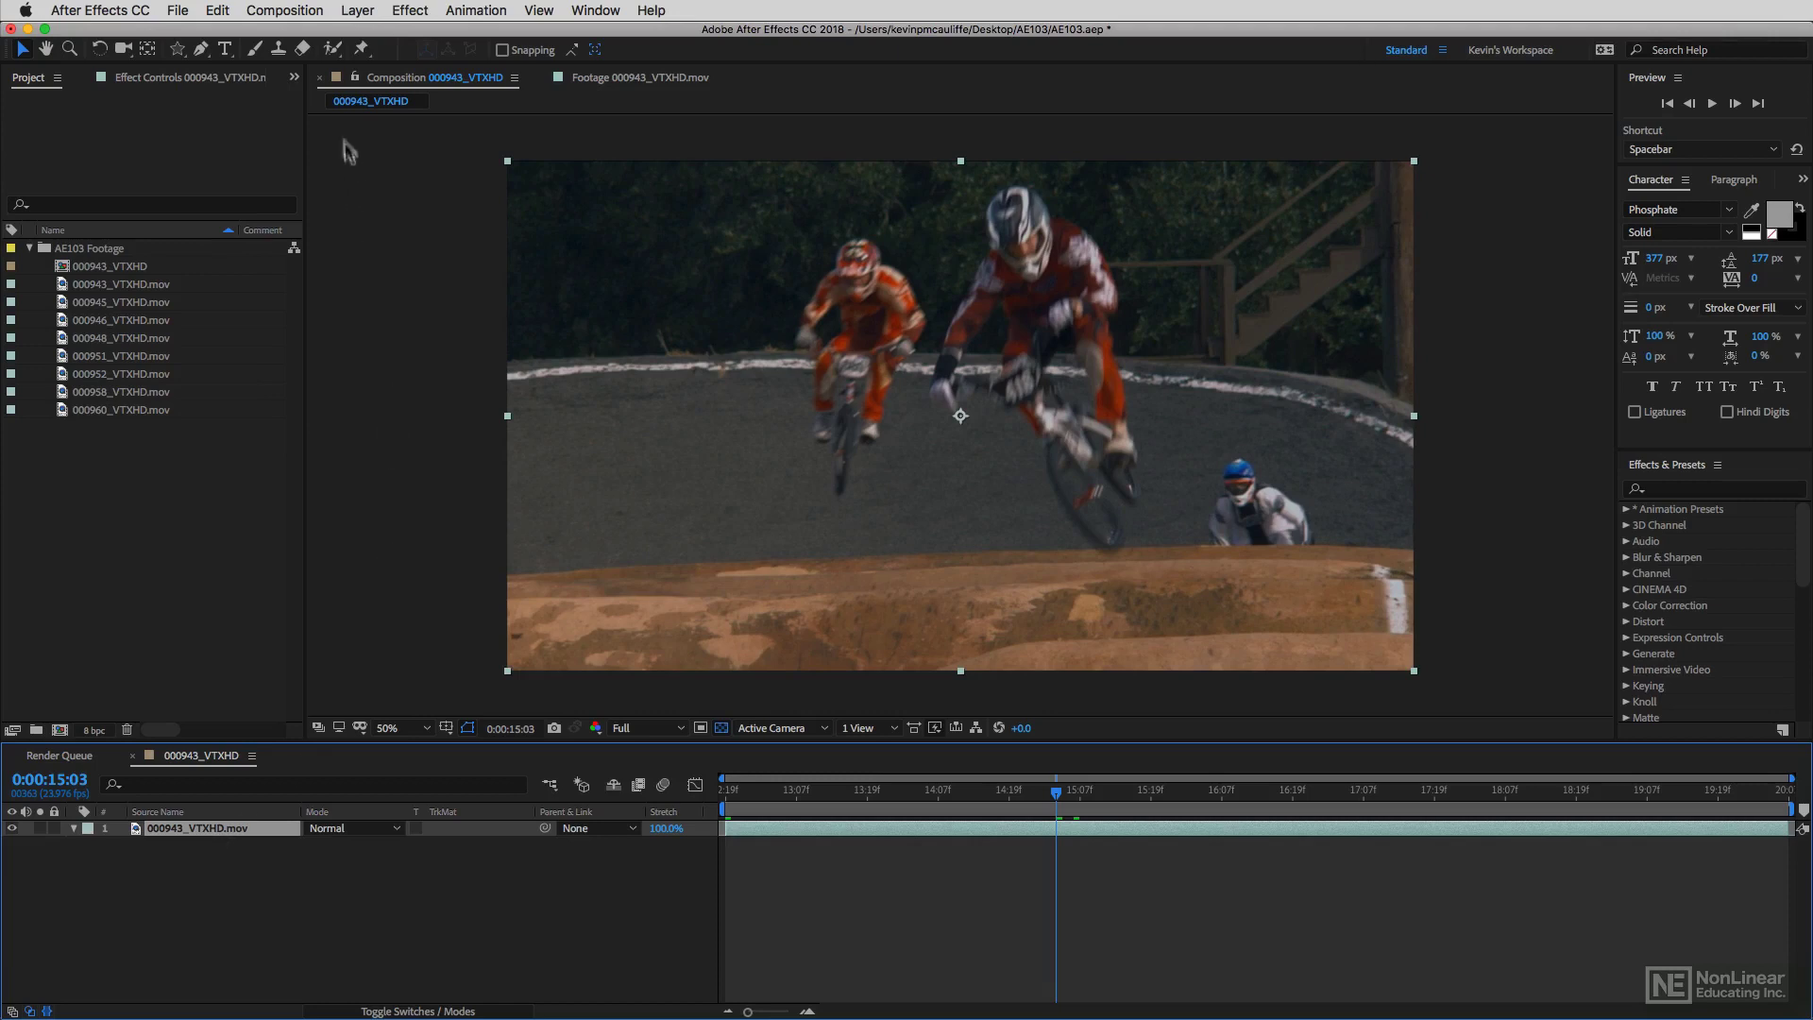
Step: With the Pen Tool, trace straight mask points from the rider's helmet down his left side past the front wheel
left_click(201, 49)
left_click(970, 180)
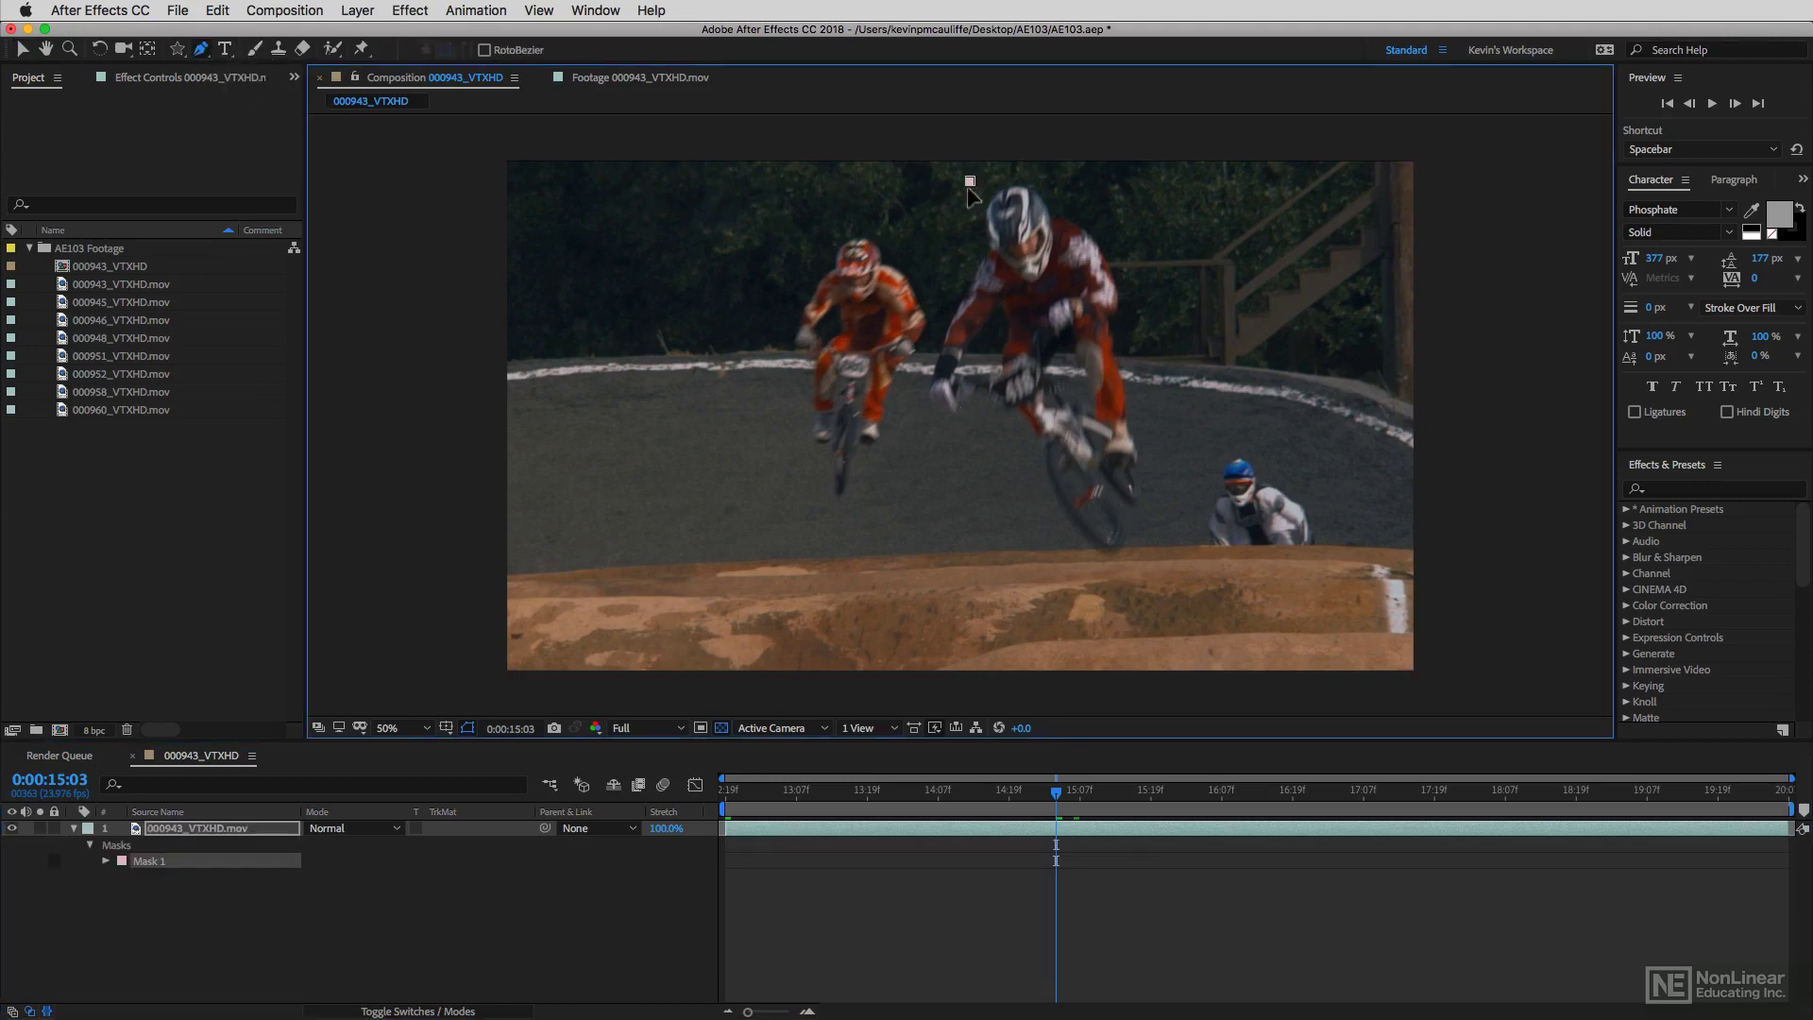
left_click(957, 253)
left_click(935, 321)
left_click(925, 372)
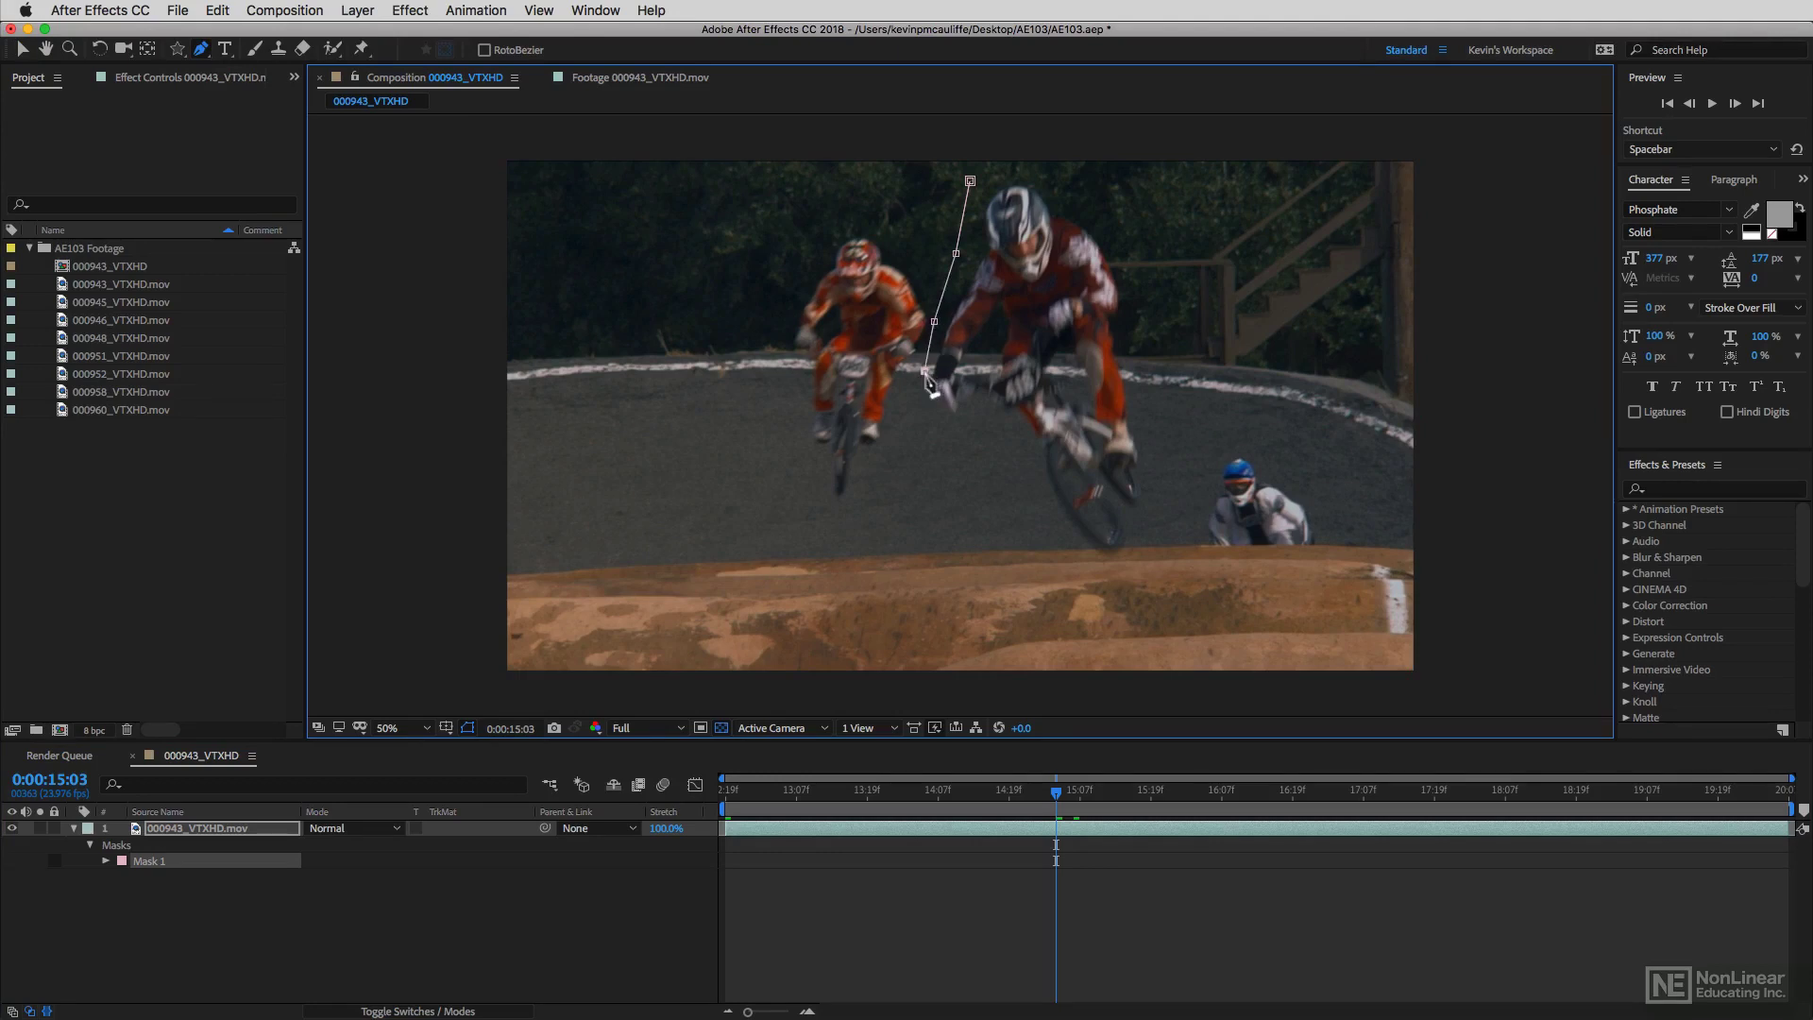
left_click(938, 430)
left_click(1015, 509)
left_click(1061, 564)
Step: Continue the mask under the bike, up the rider's right side, and close it at the helmet
left_click(1133, 560)
left_click(1169, 464)
left_click(1147, 360)
left_click(1148, 270)
left_click(1089, 186)
left_click(1016, 167)
left_click(970, 180)
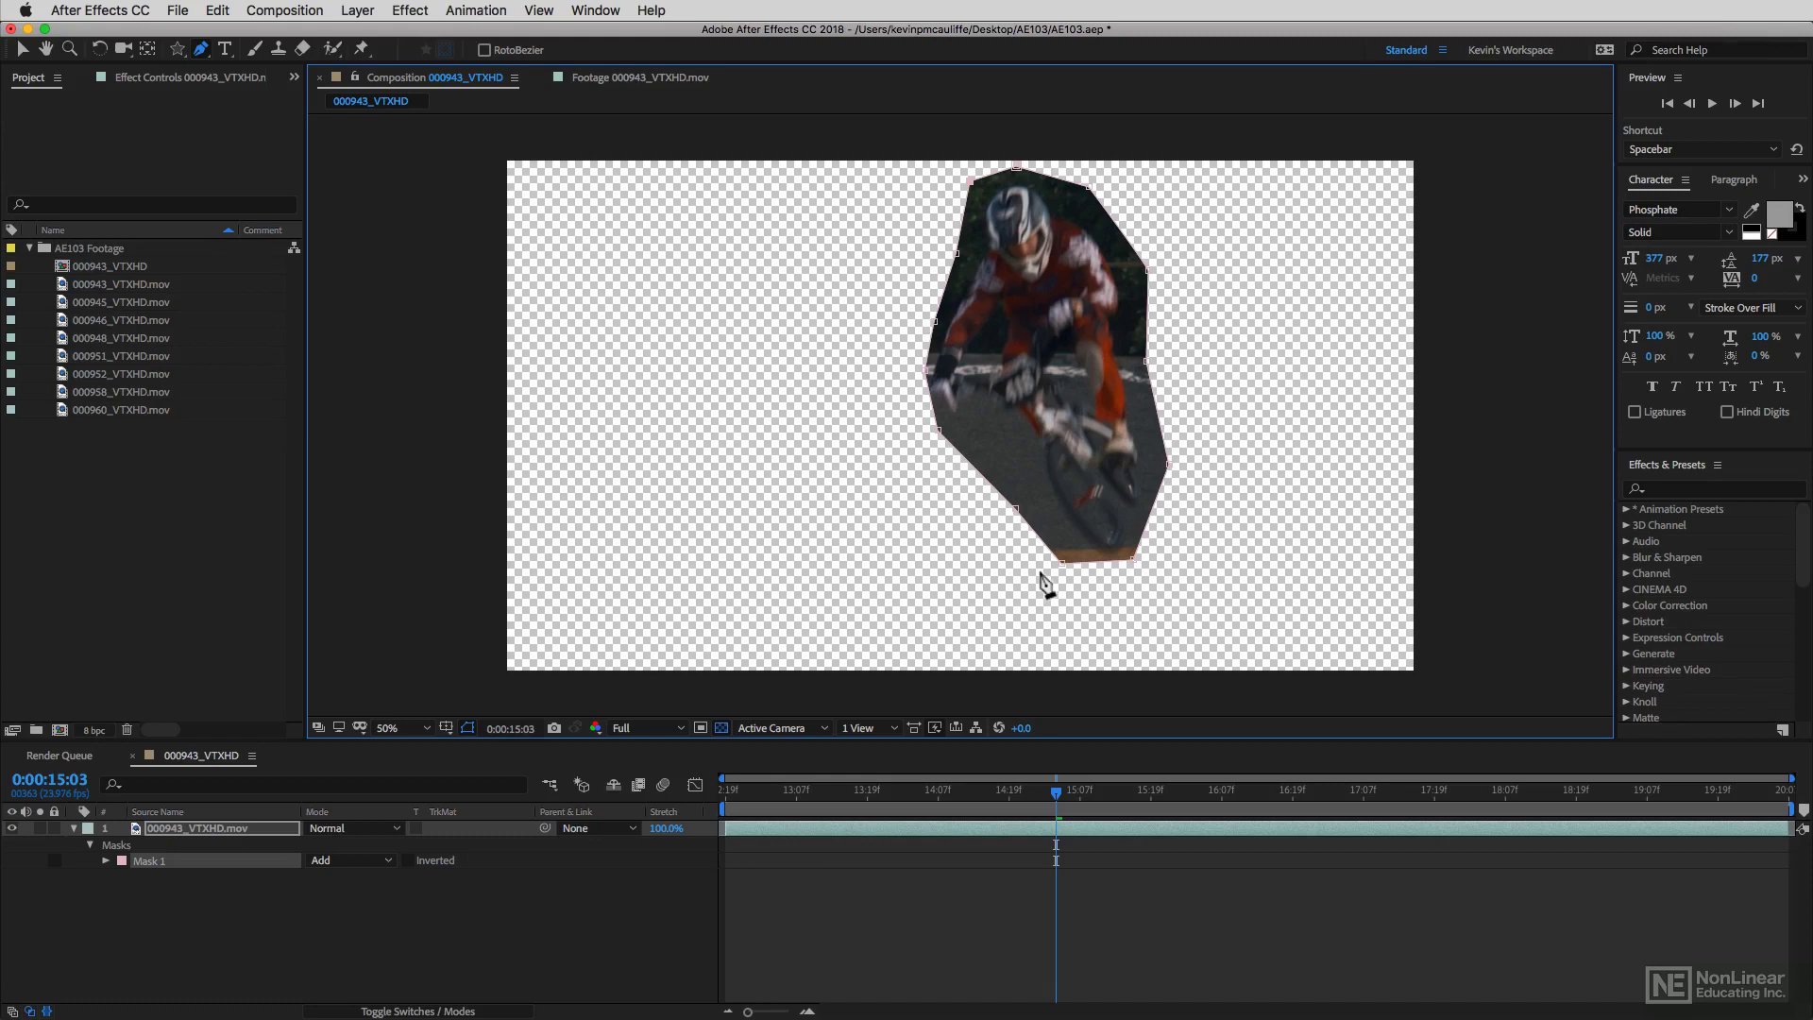
Step: Delete the straight-edged mask and redraw Mask 1 around the rider with curved Bezier points
left_click(144, 867)
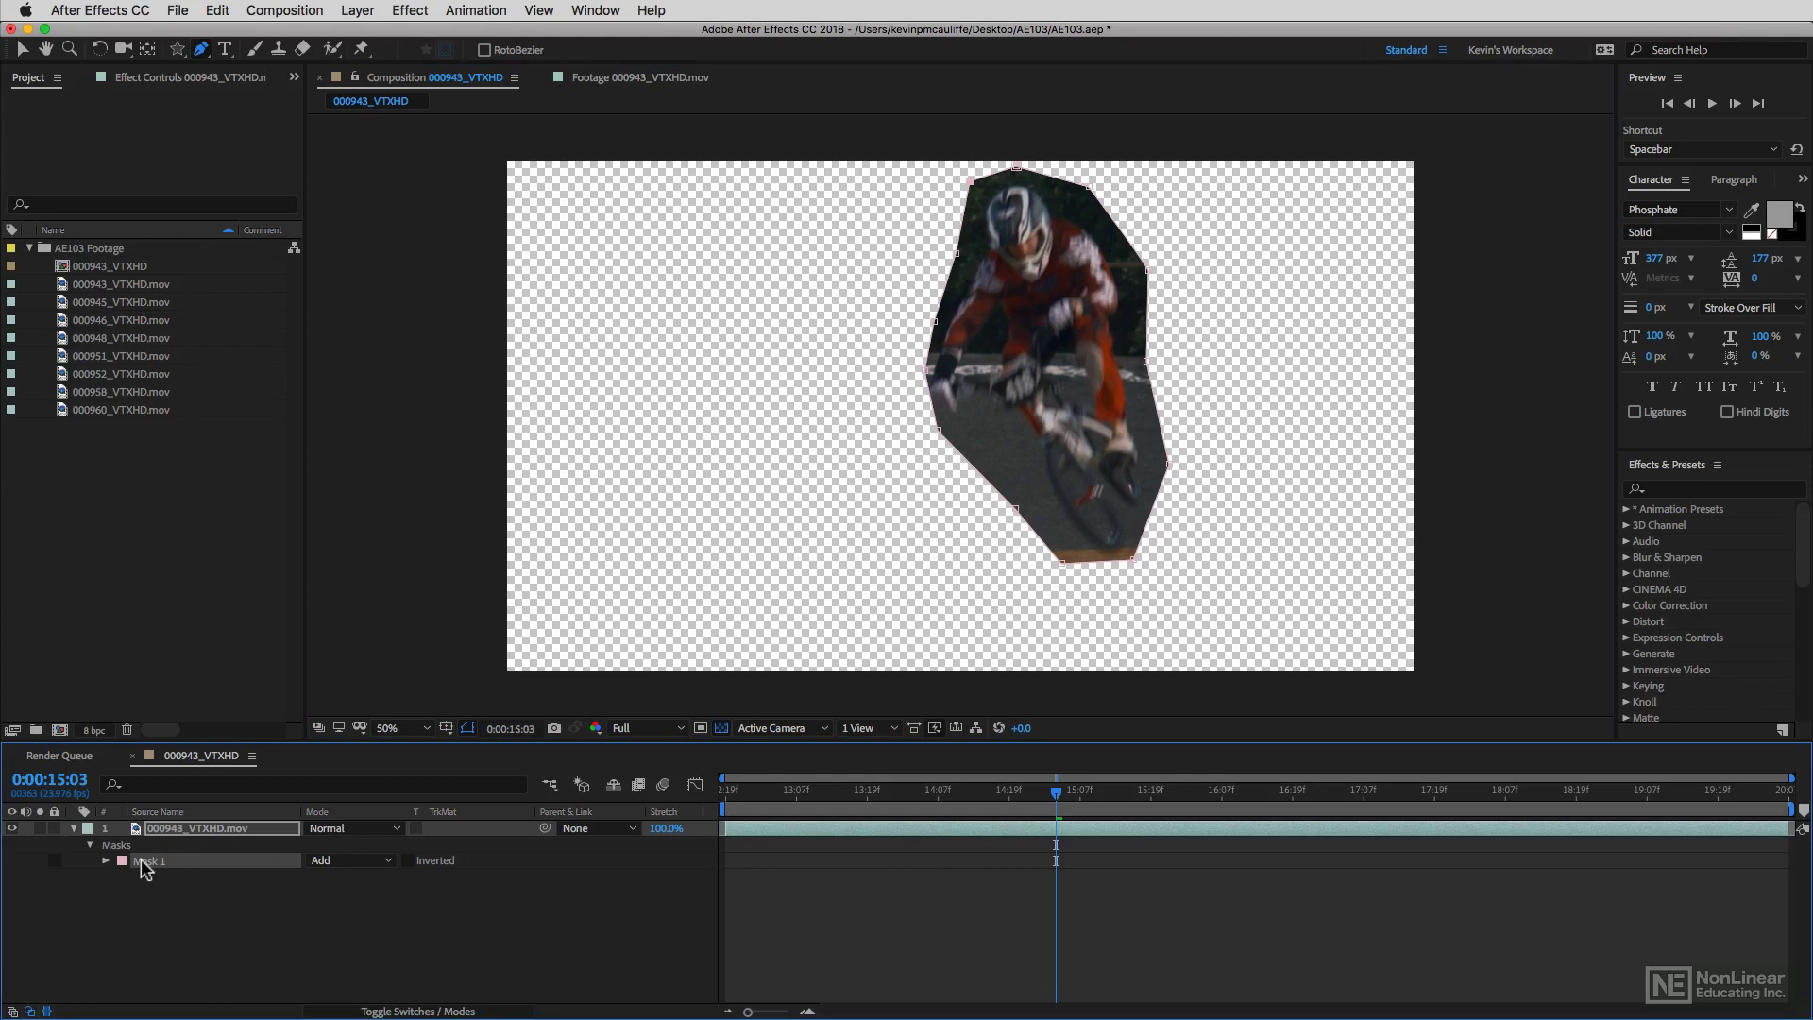
key("Delete")
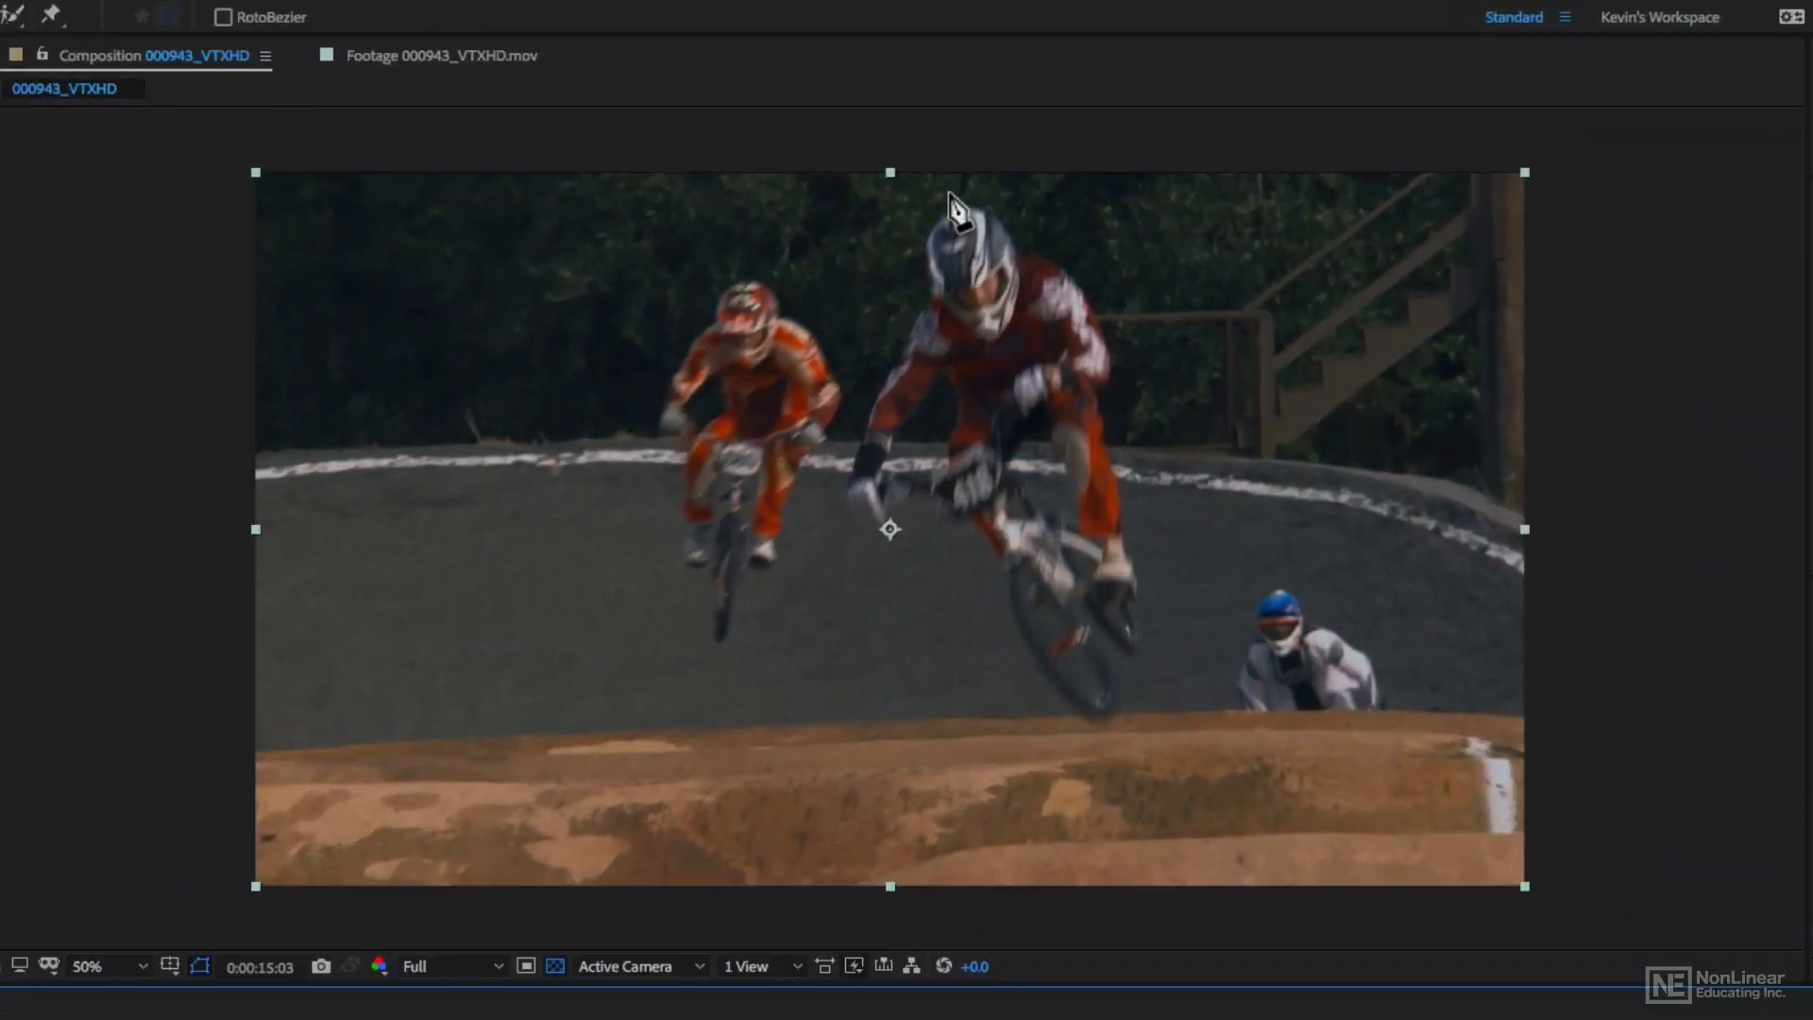
left_click_drag(952, 193, 1090, 268)
left_click(1136, 369)
left_click_drag(1139, 376, 1138, 391)
left_click_drag(1183, 565, 1182, 609)
left_click_drag(1157, 696, 1143, 715)
left_click_drag(1035, 748, 902, 626)
left_click(851, 563)
left_click_drag(845, 443, 866, 213)
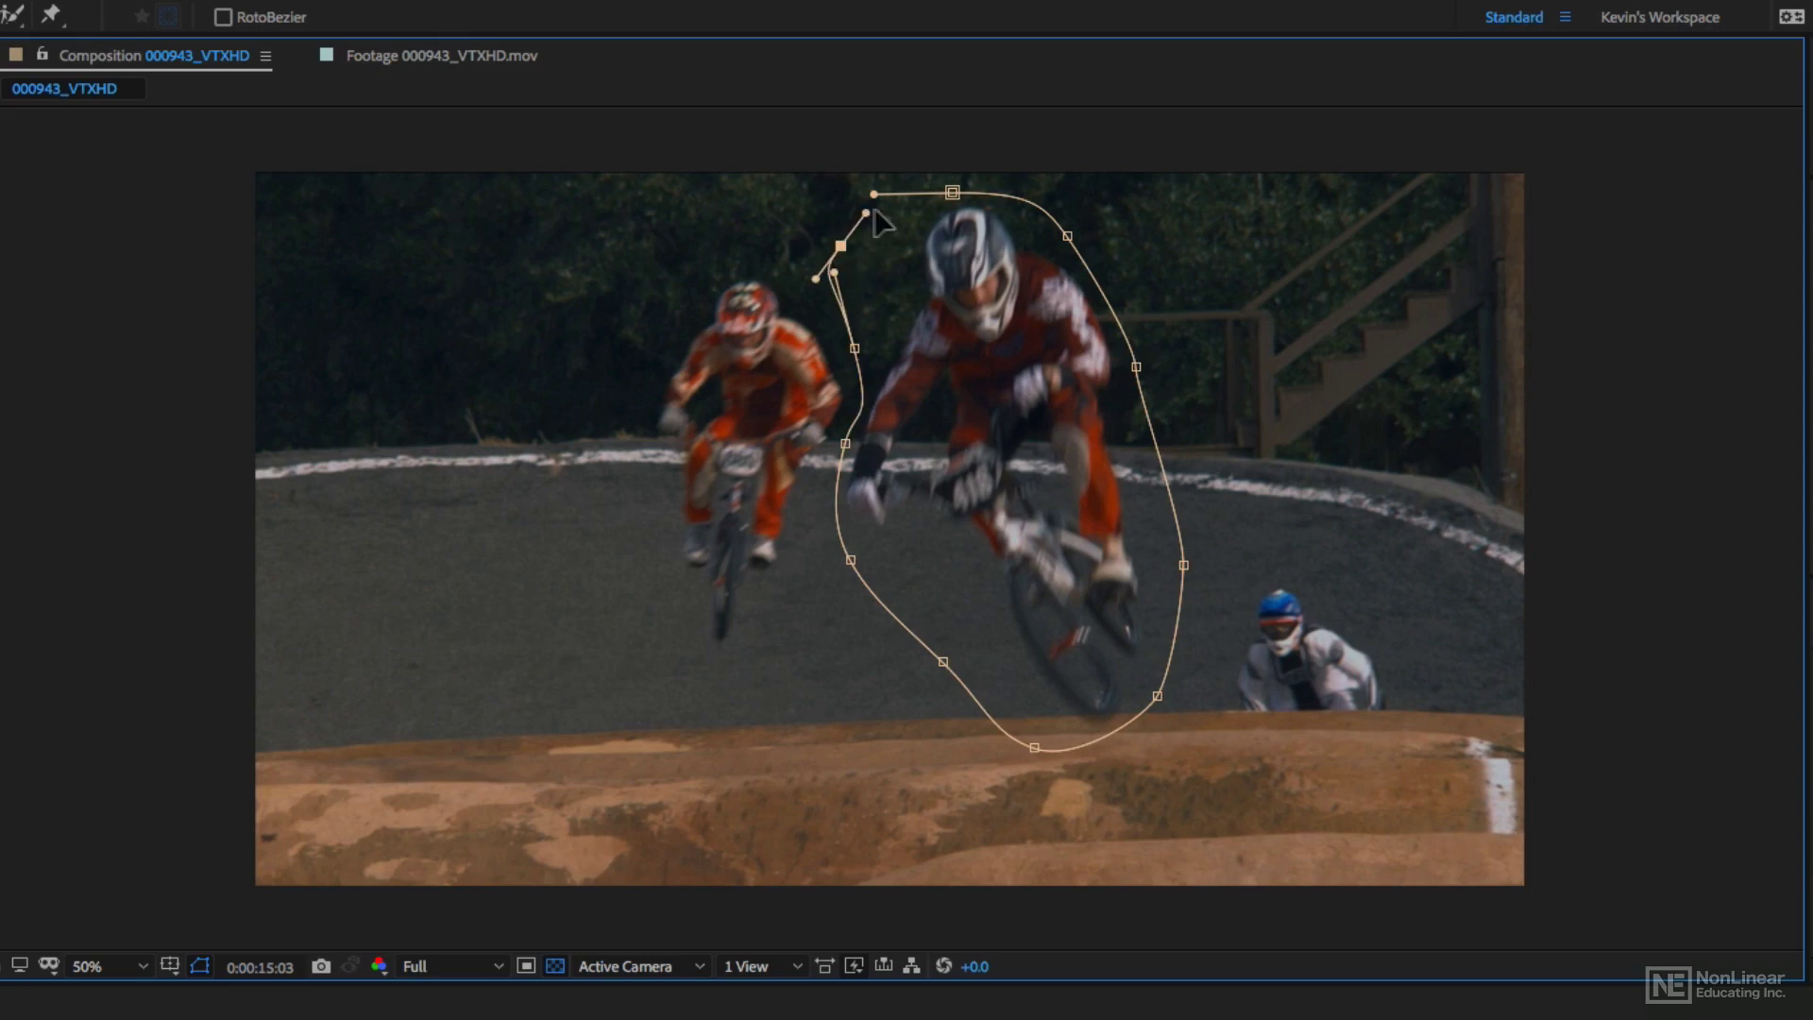
left_click(952, 192)
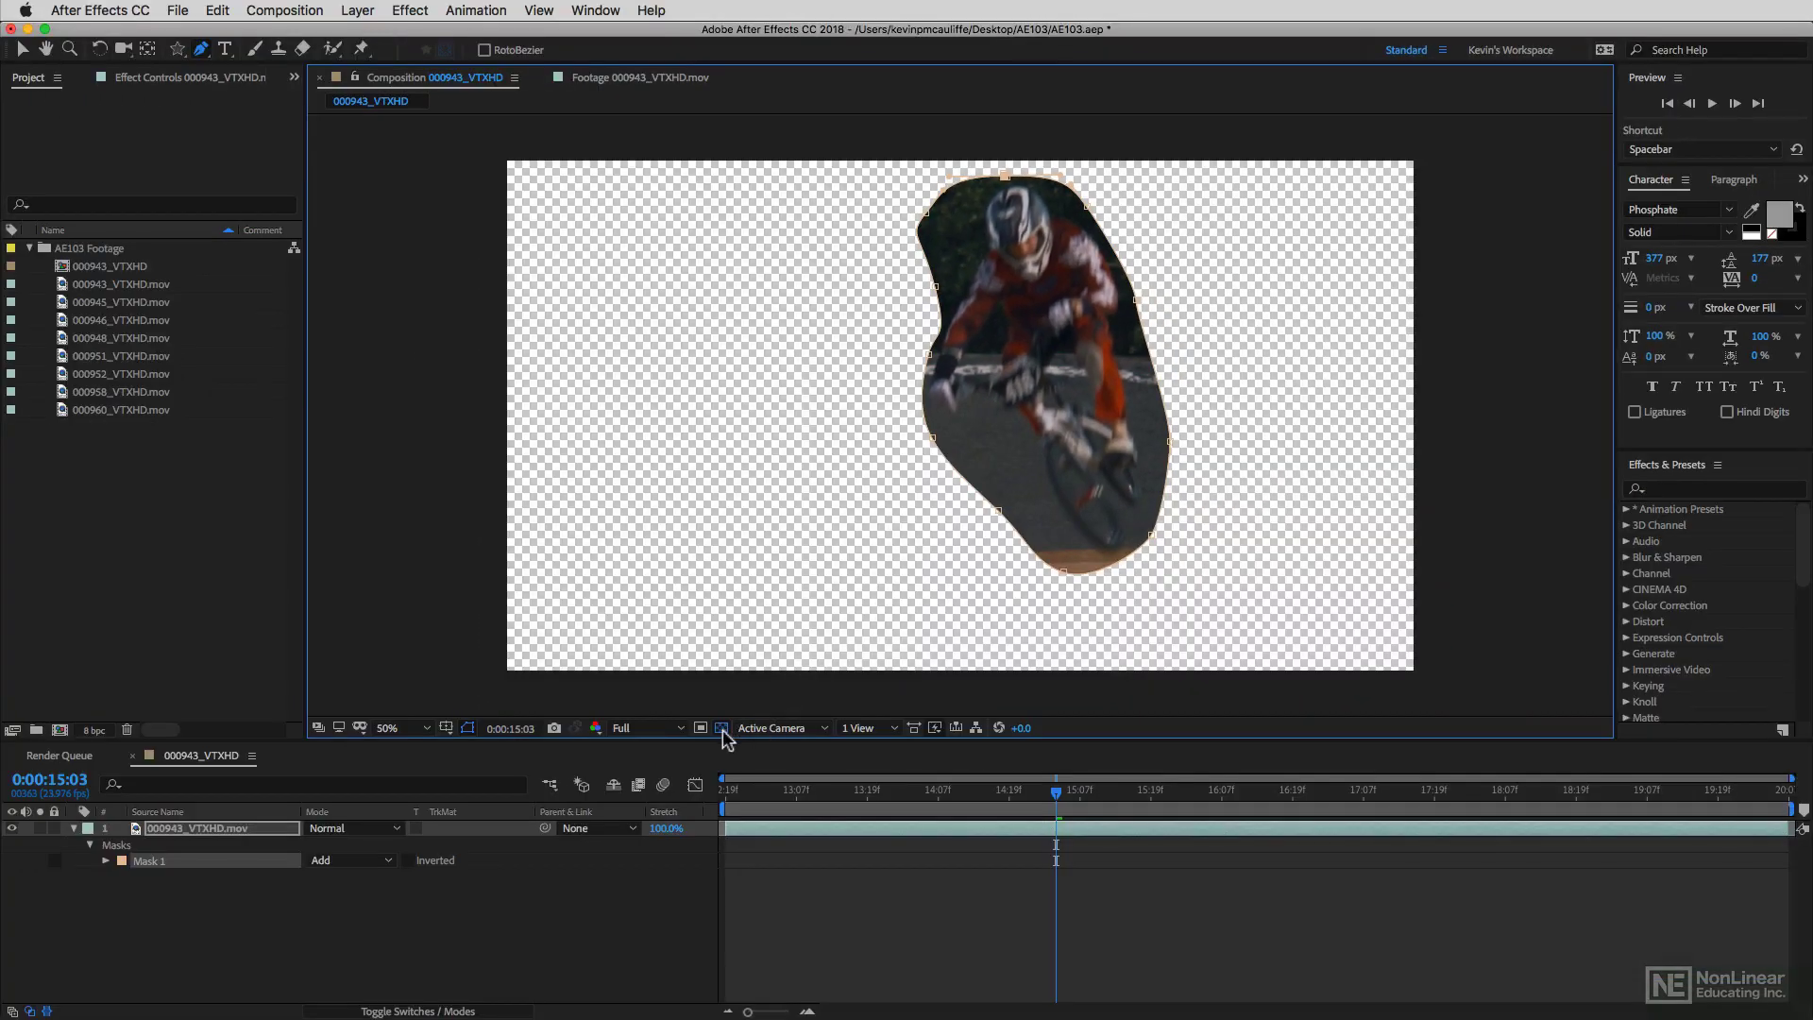
Step: Turn off the transparency grid and drag the shoulder point's Bezier handles to tighten the mask's right edge
left_click(555, 966)
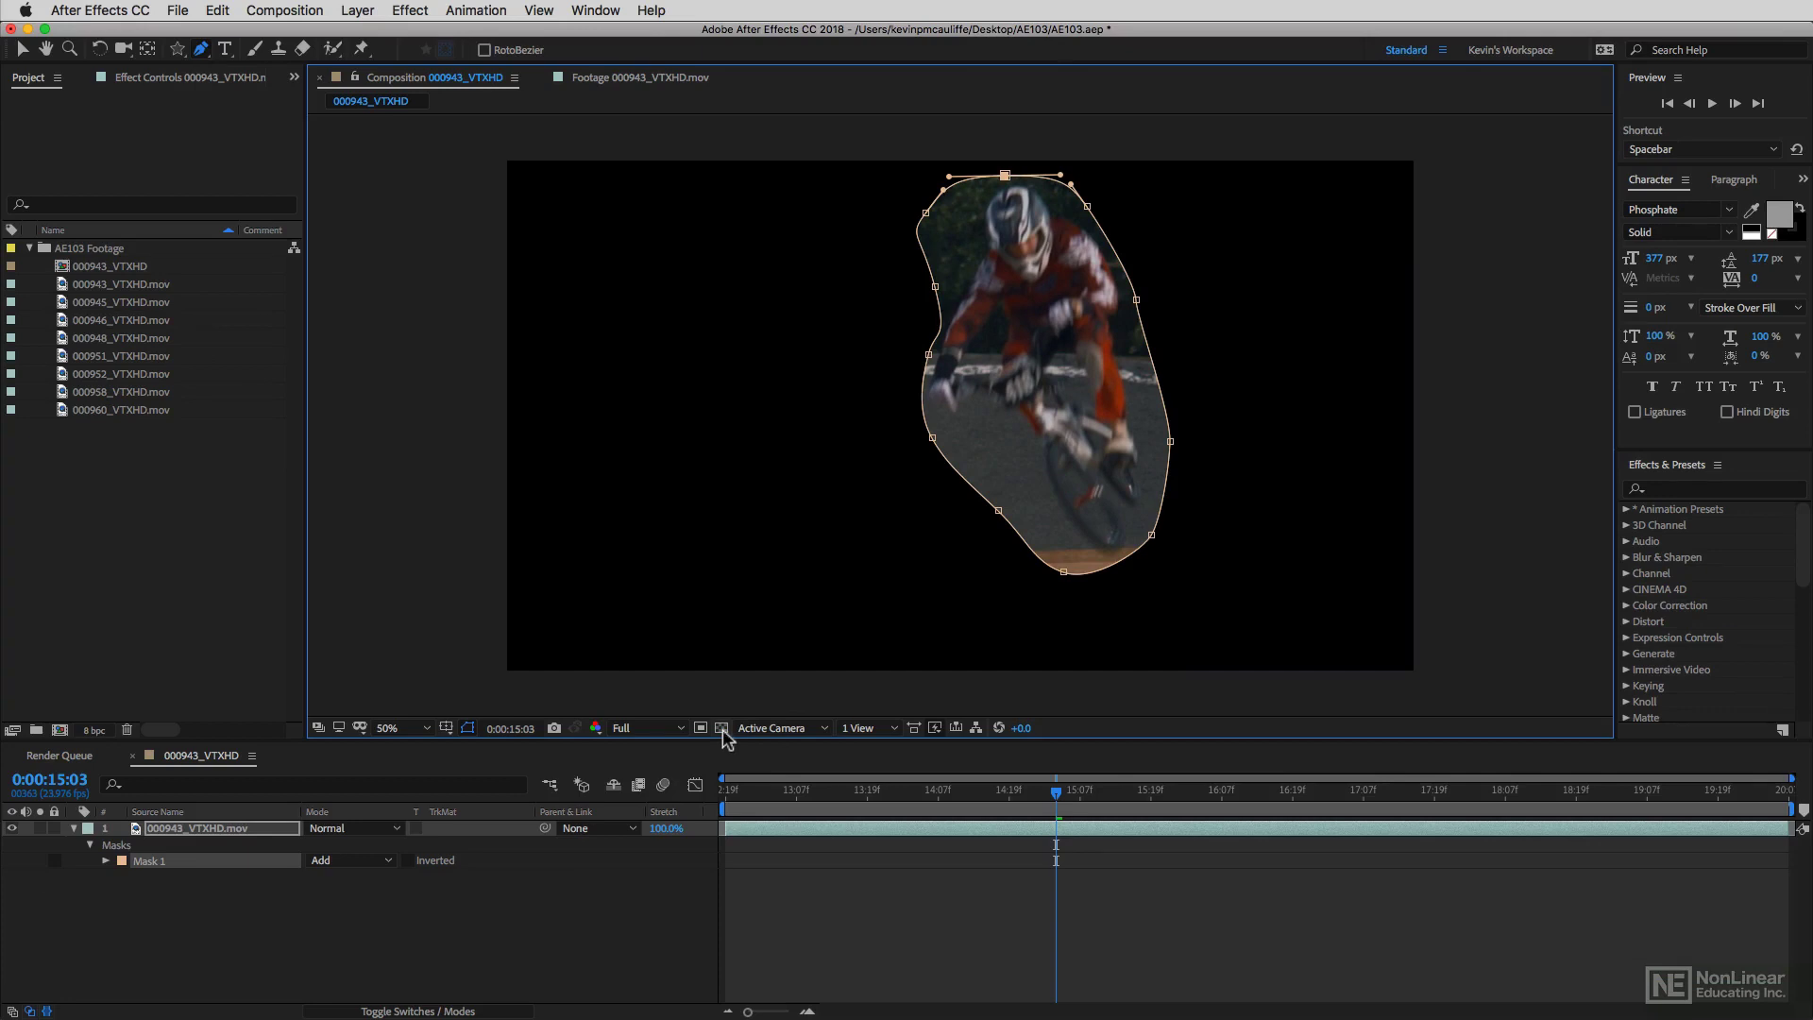
key("v")
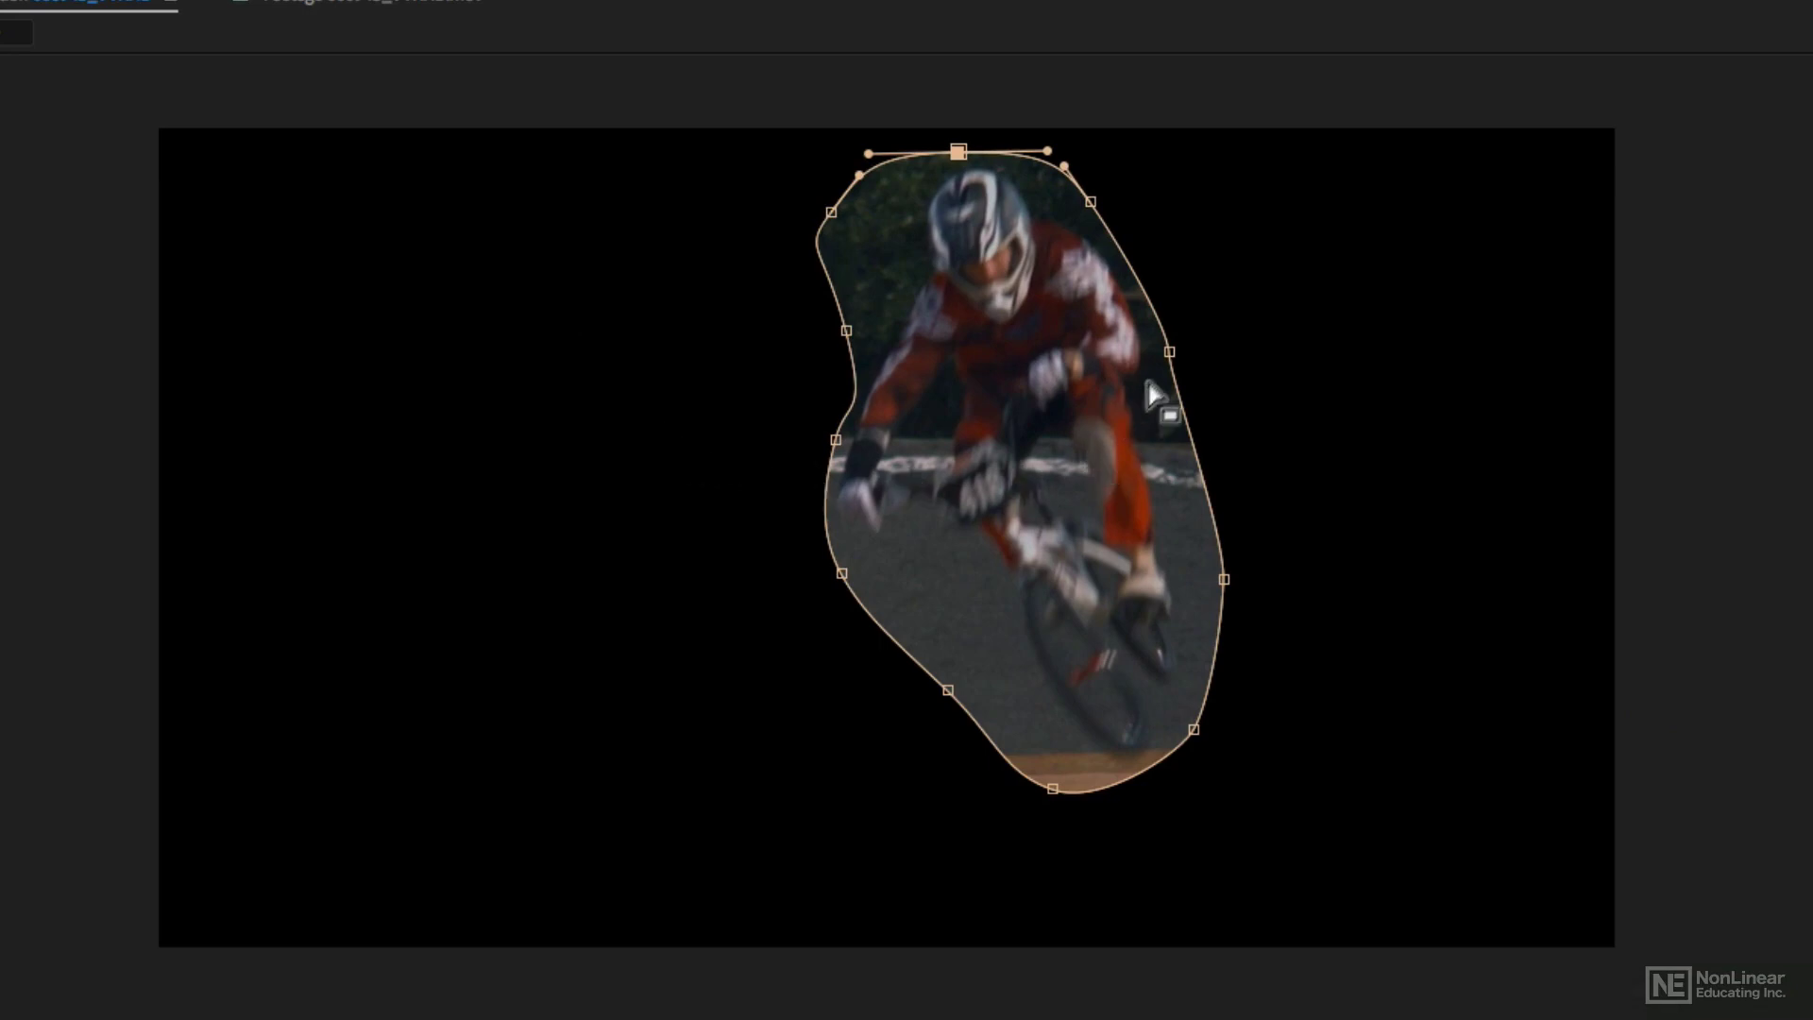
left_click(1169, 354)
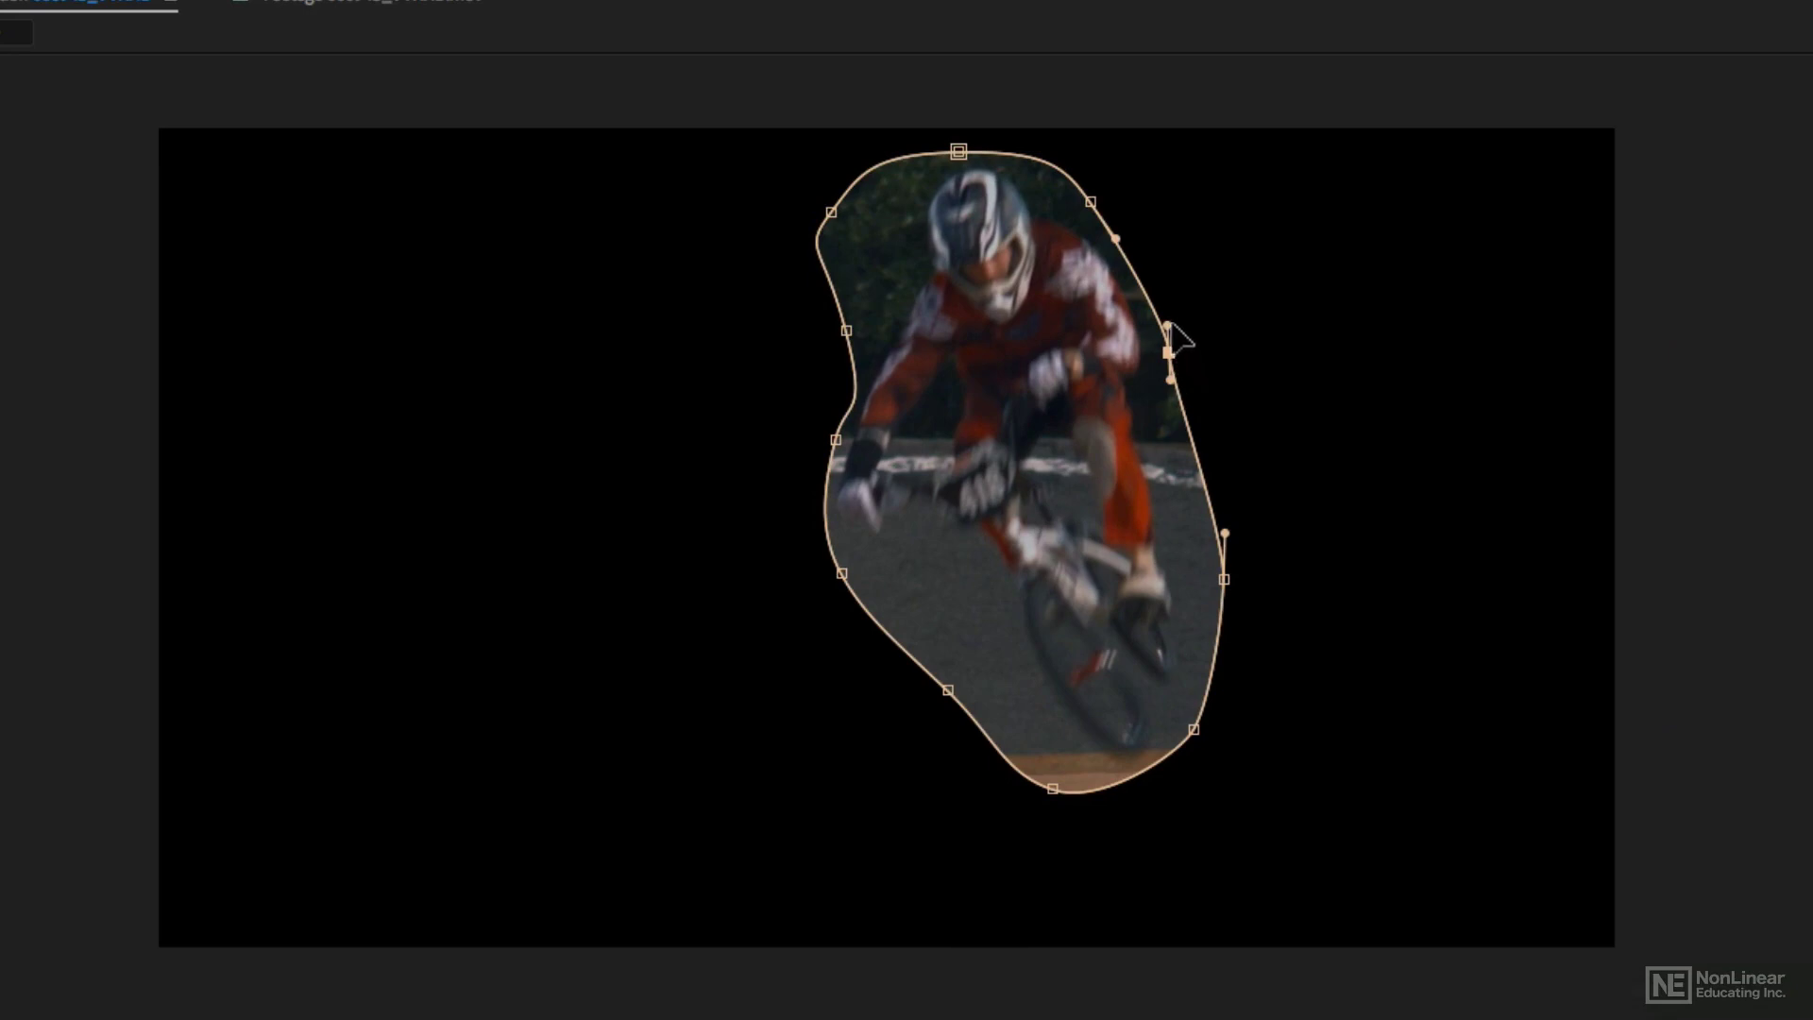
left_click_drag(1167, 319, 1172, 212)
left_click_drag(1173, 378, 1170, 475)
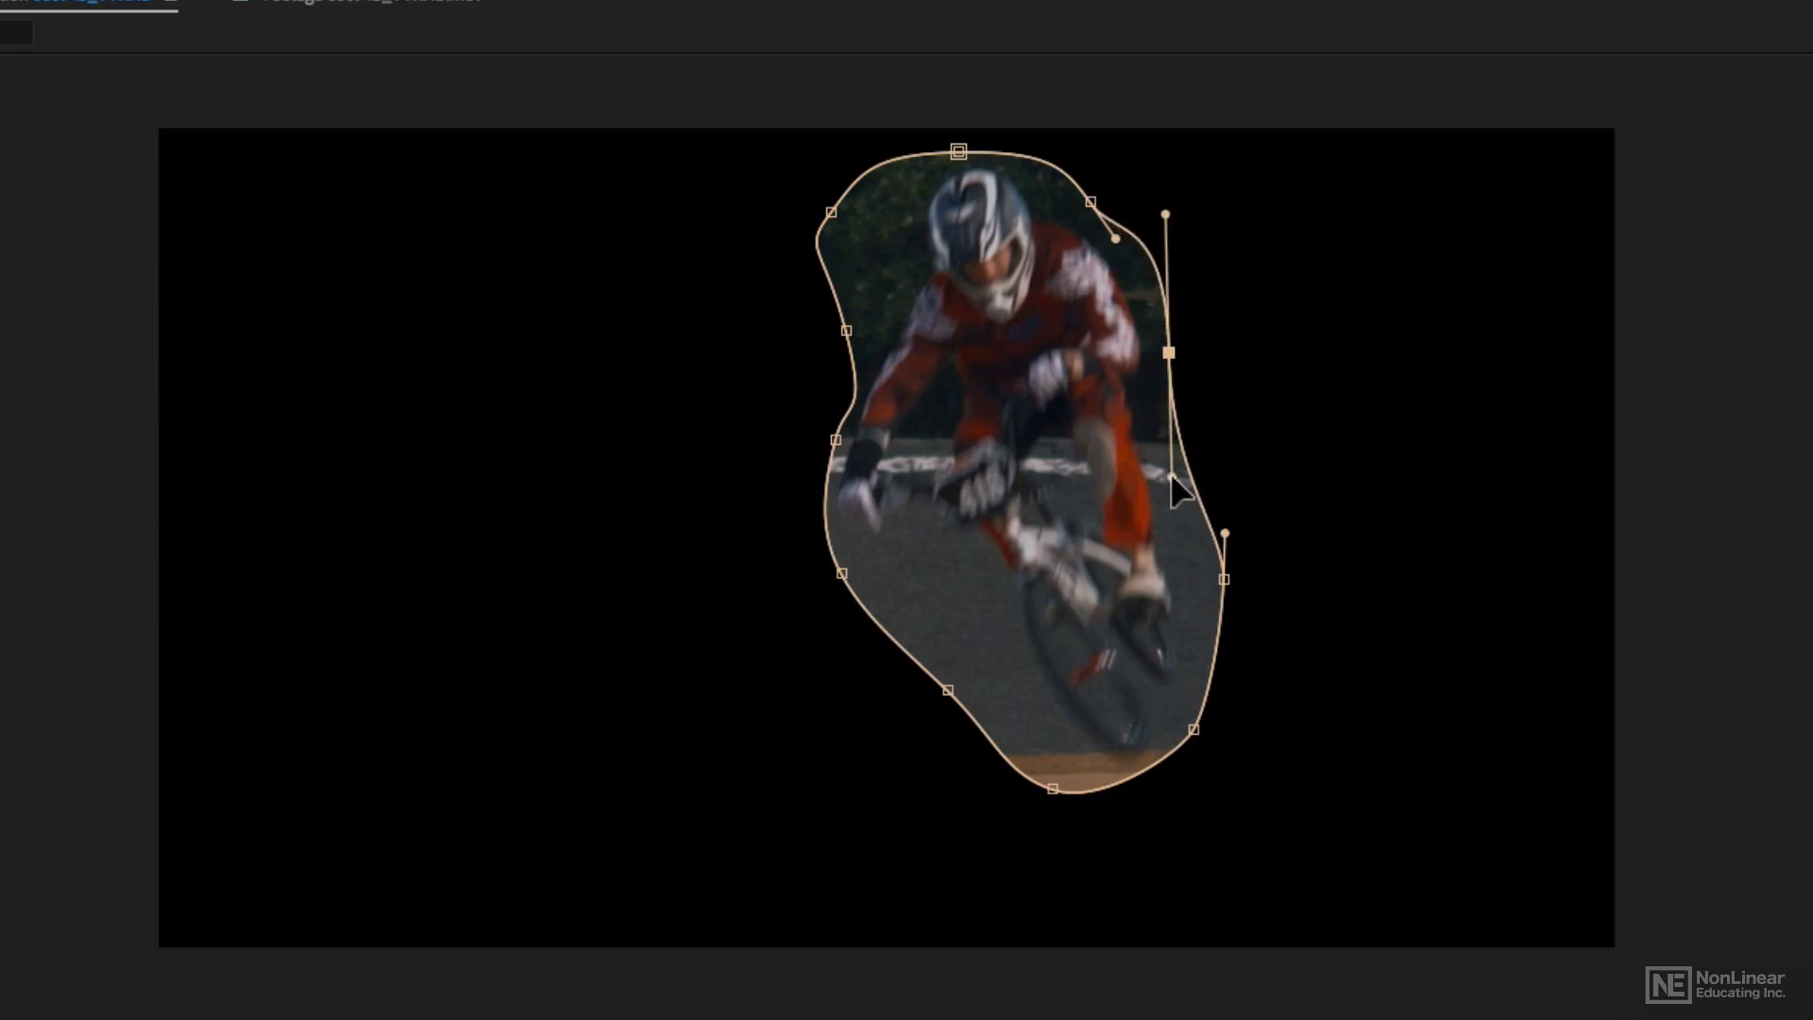